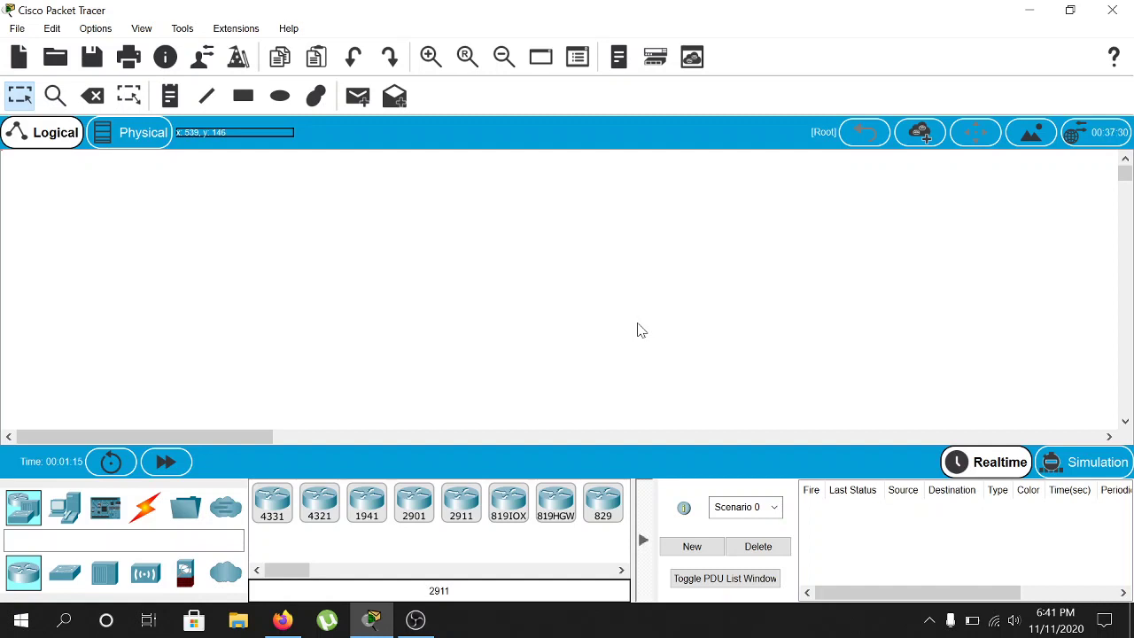
click(75, 515)
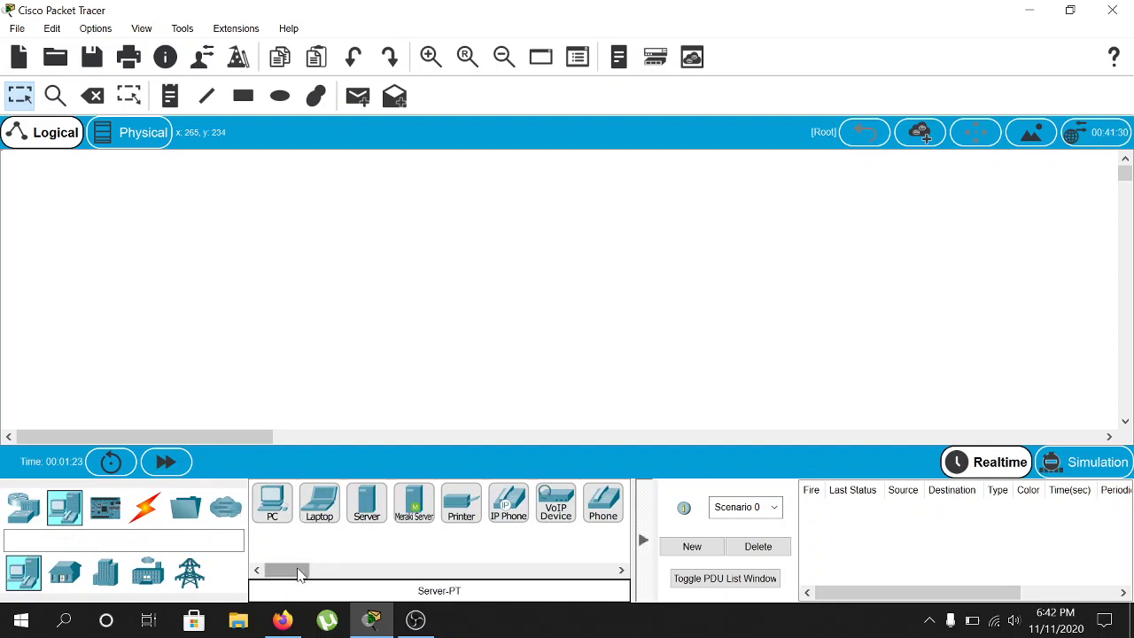
mouse_move(299, 572)
mouse_down()
mouse_move(350, 578)
mouse_move(283, 585)
mouse_up()
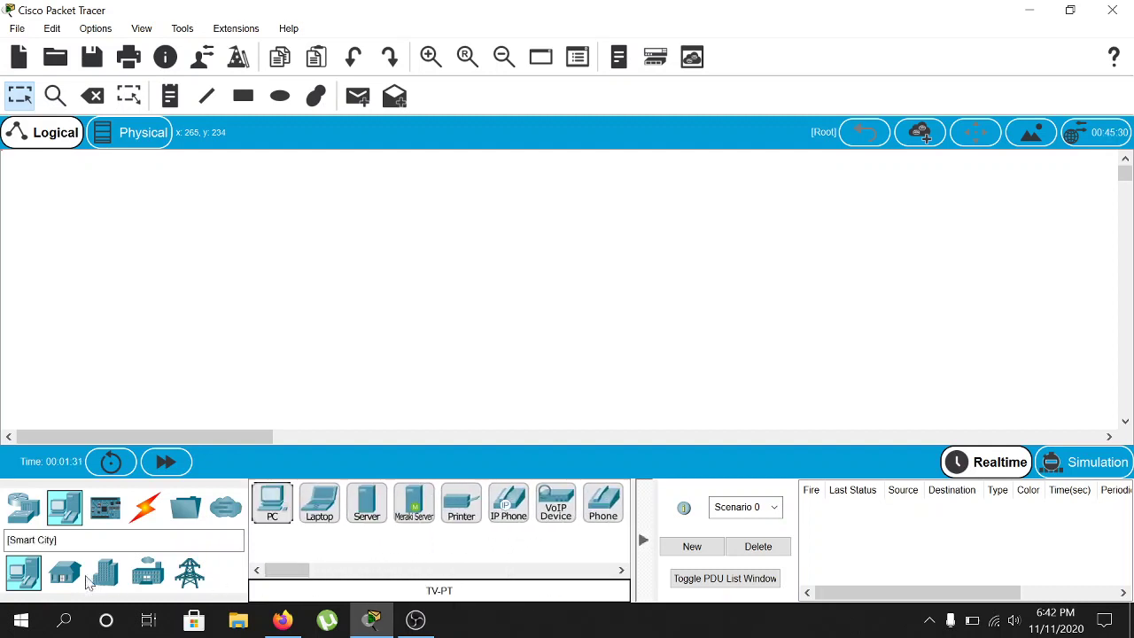
click(32, 520)
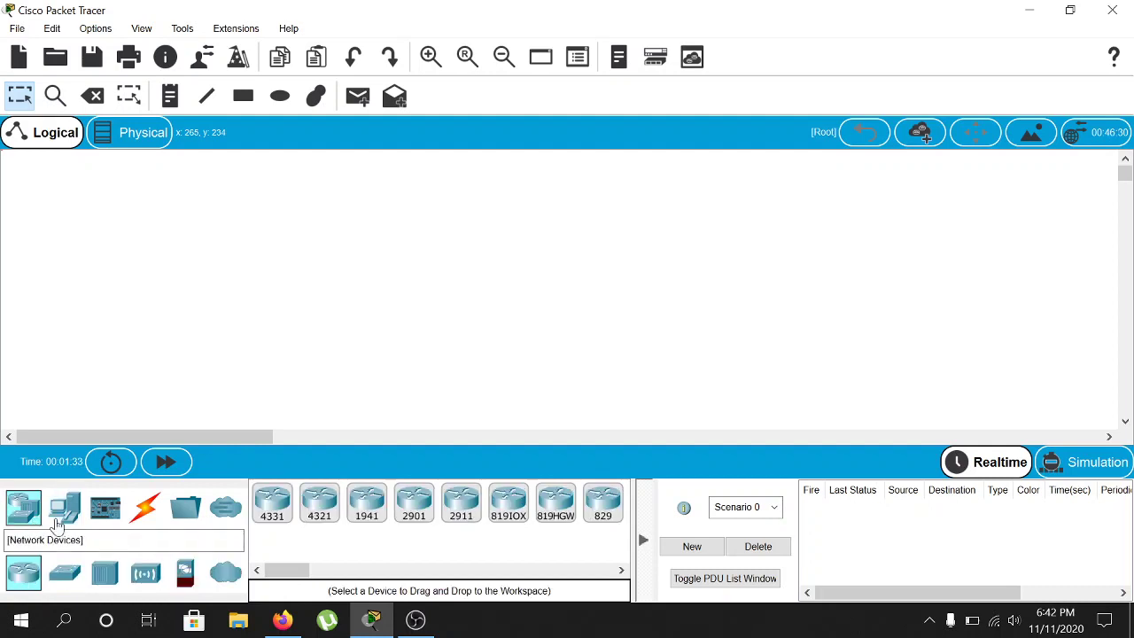
click(64, 573)
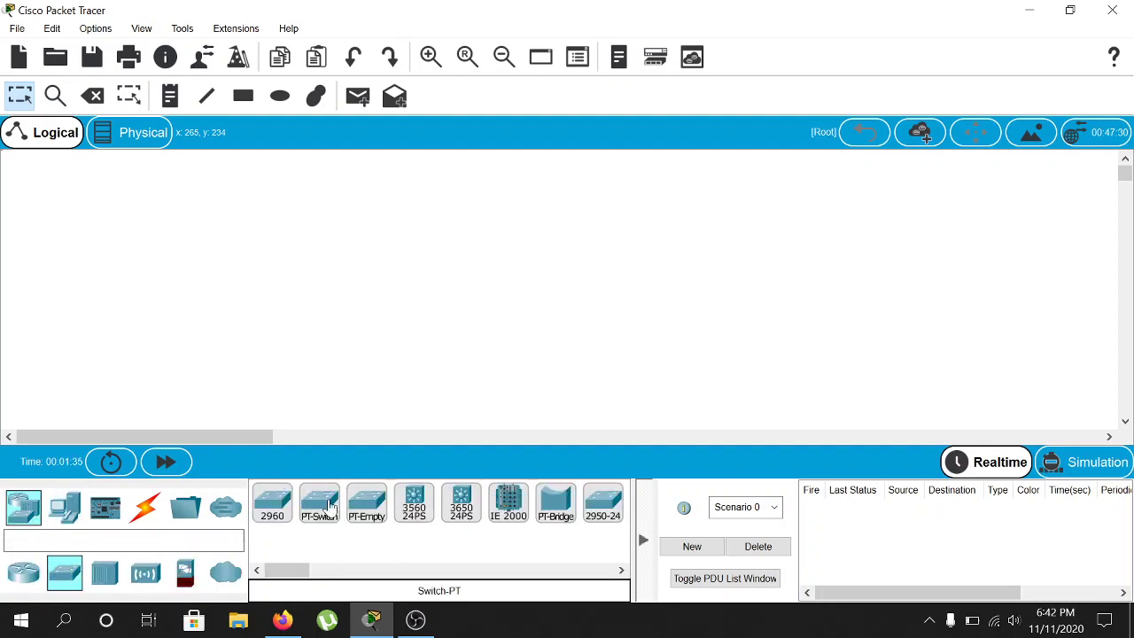
click(146, 509)
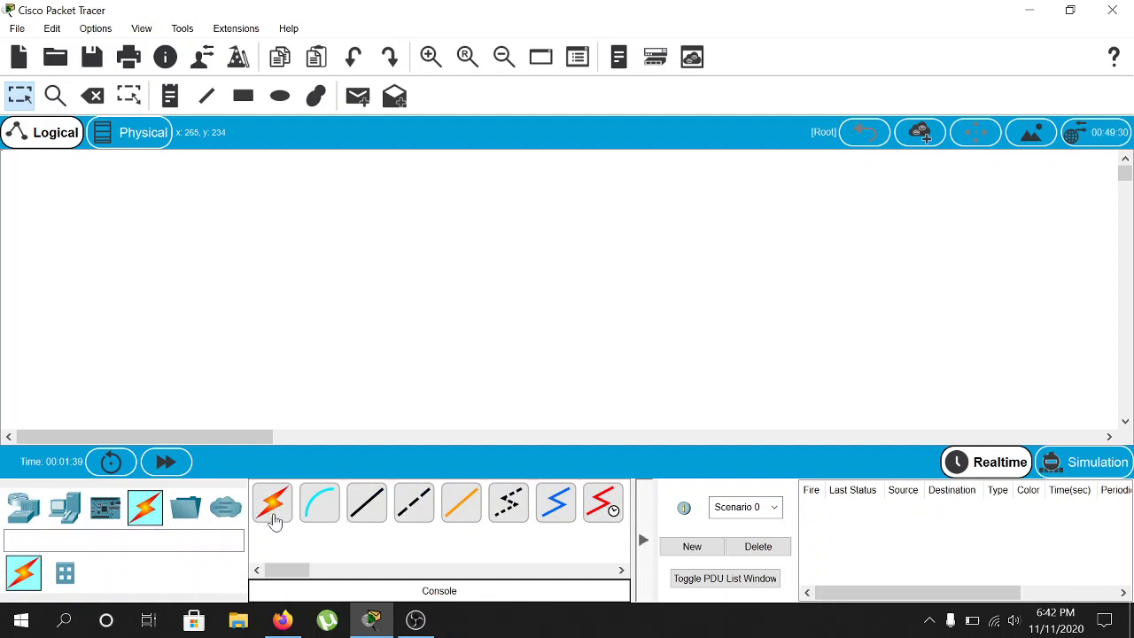
click(18, 517)
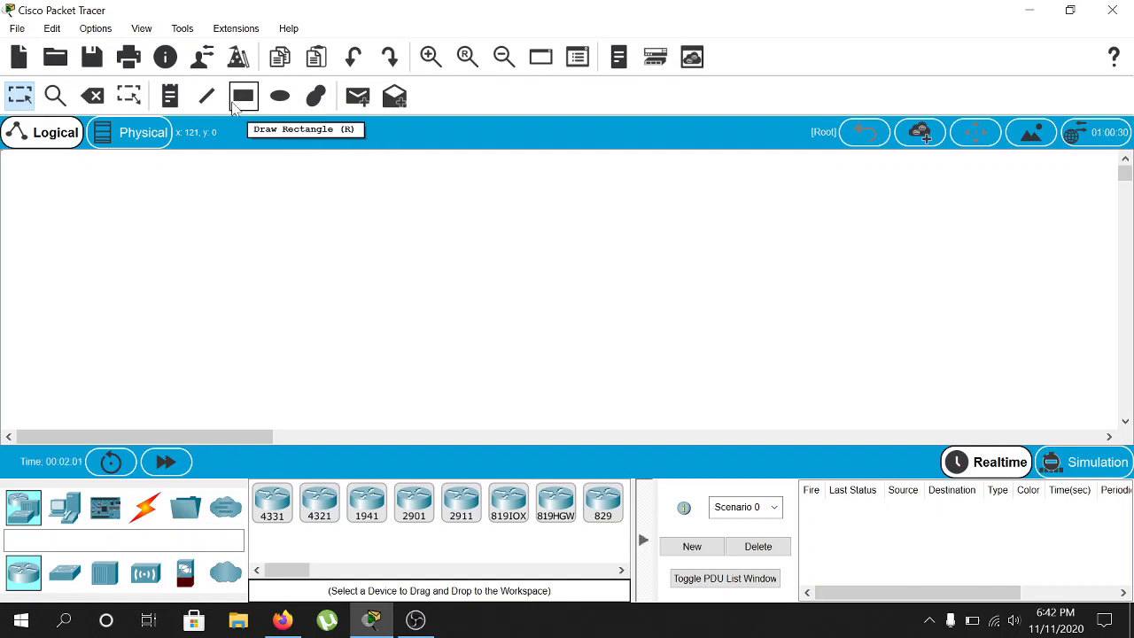
Step: Add a text note reading "Peer to Peer (P2P) Network" near the top of the logical workspace and shift it slightly down
click(172, 101)
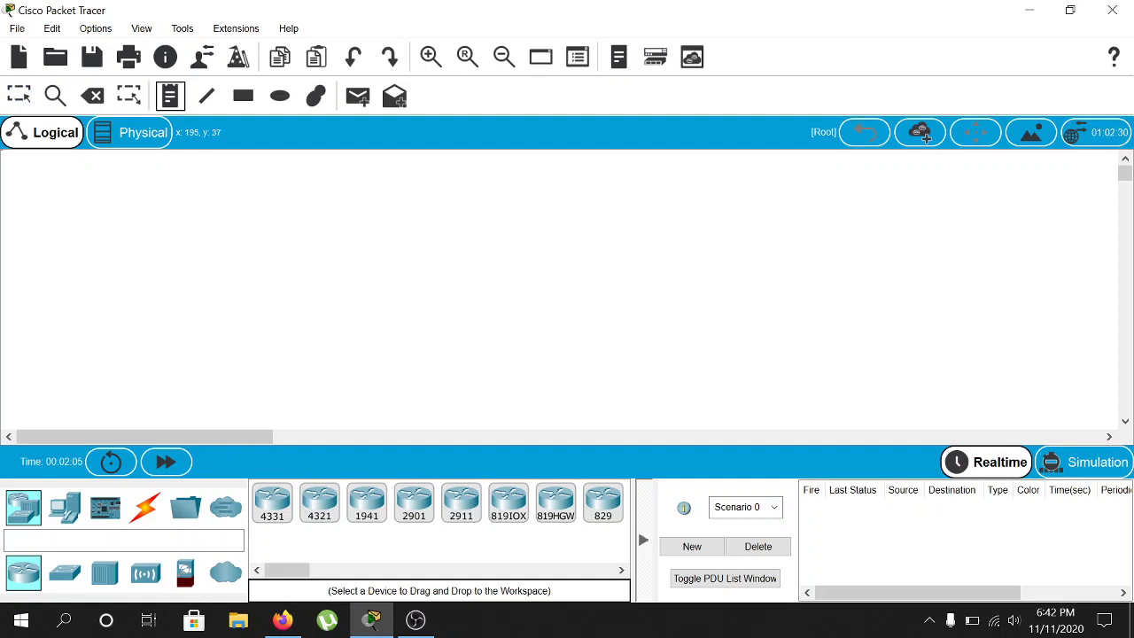
click(229, 199)
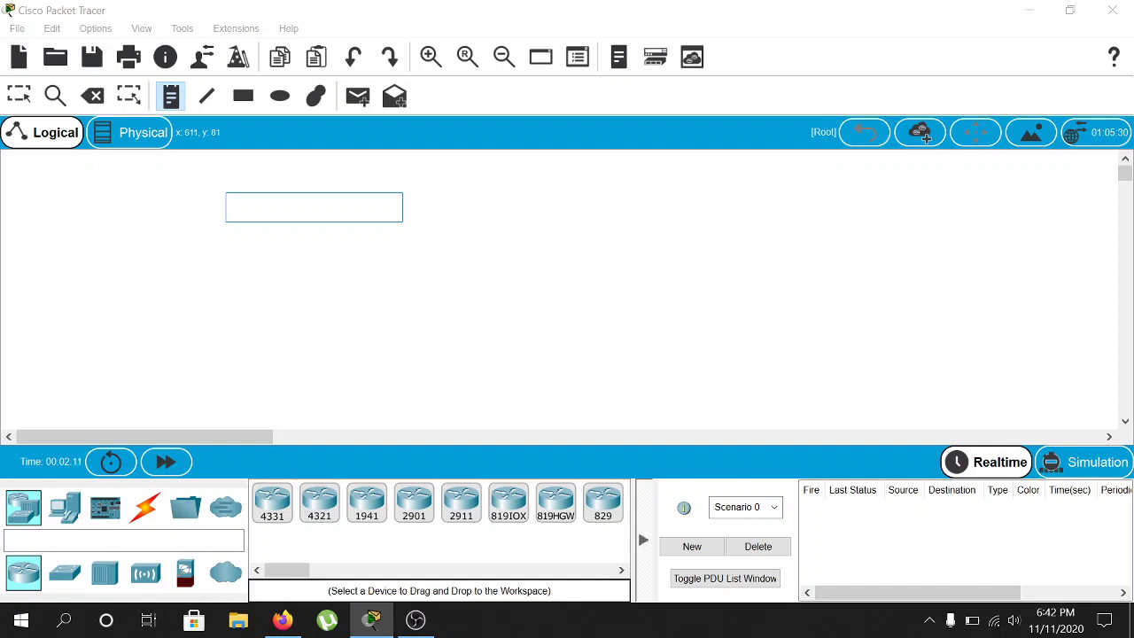
text(Peer to Peer (P2P) Network)
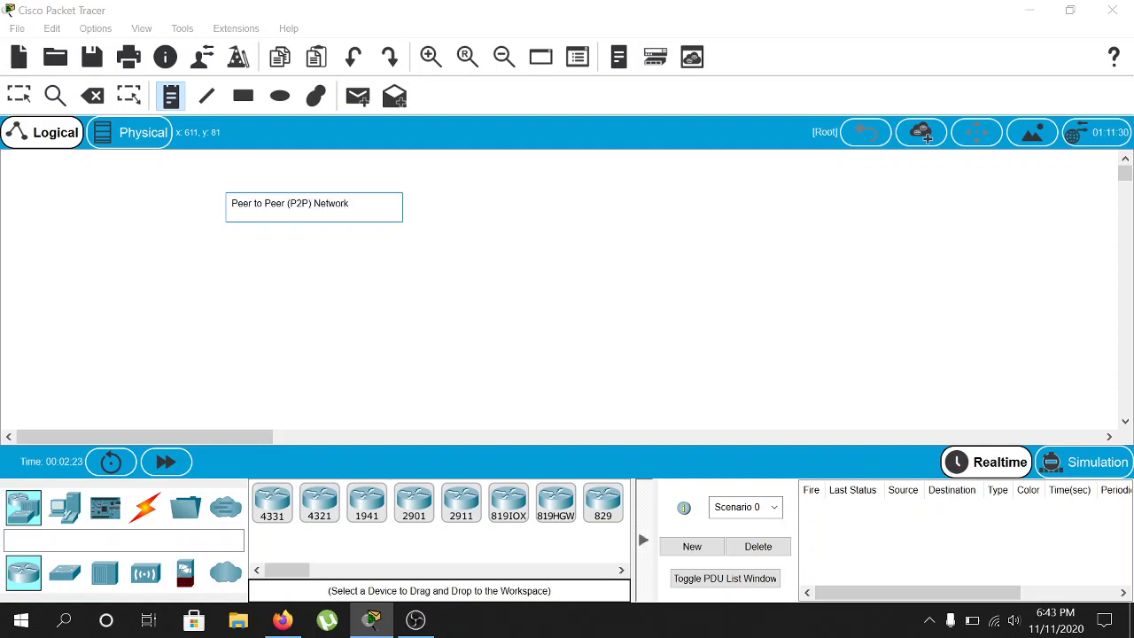
click(430, 242)
click(324, 207)
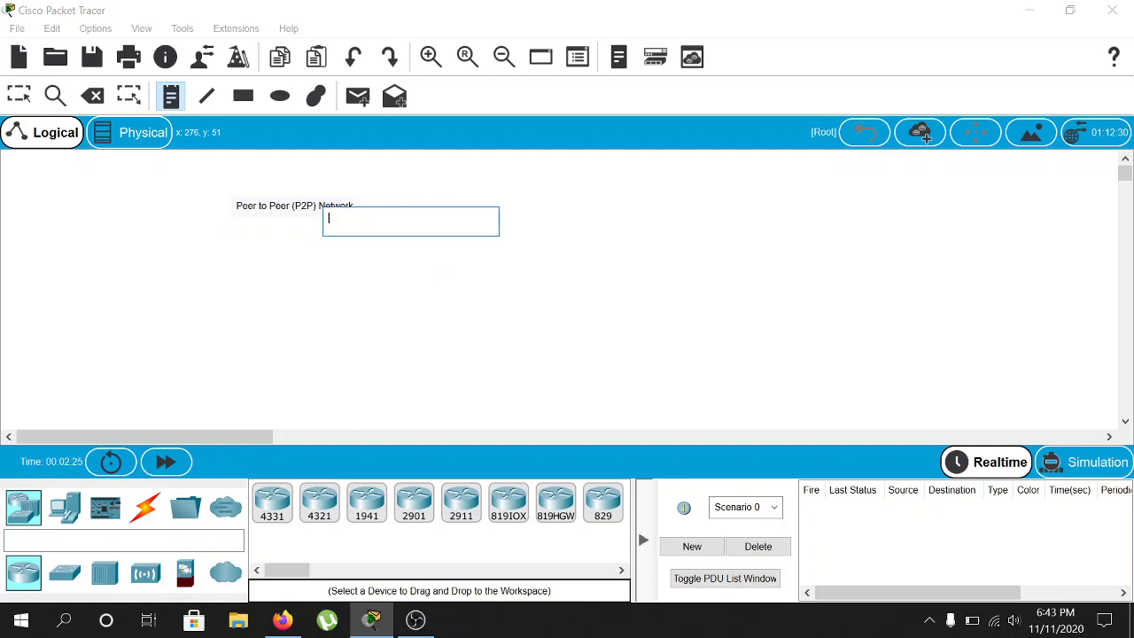
key(Escape)
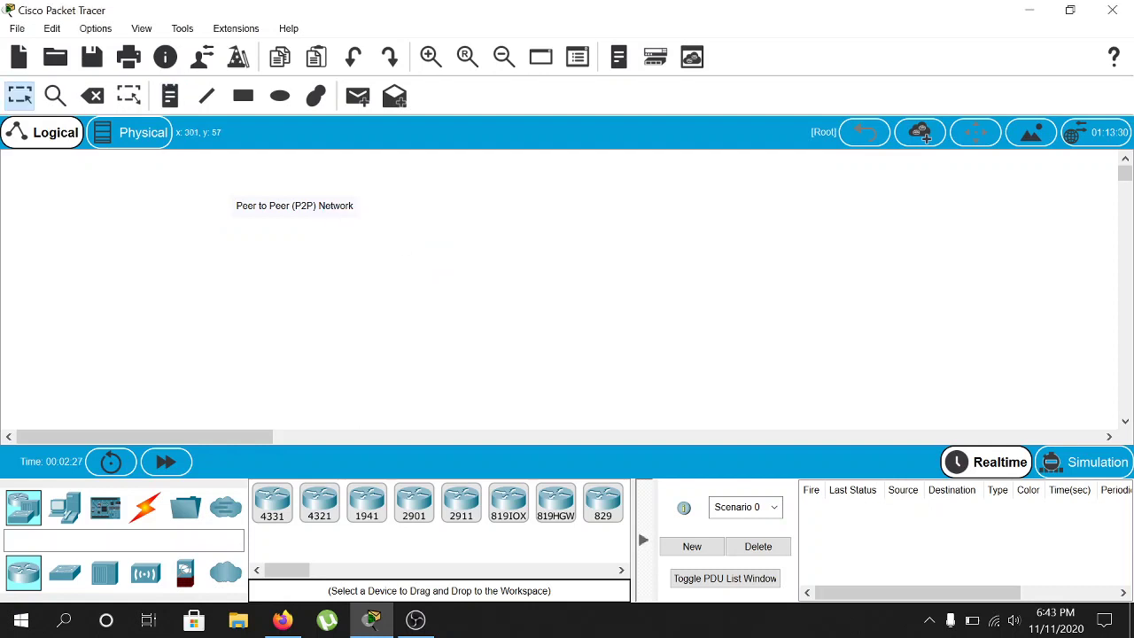
drag(267, 205, 267, 217)
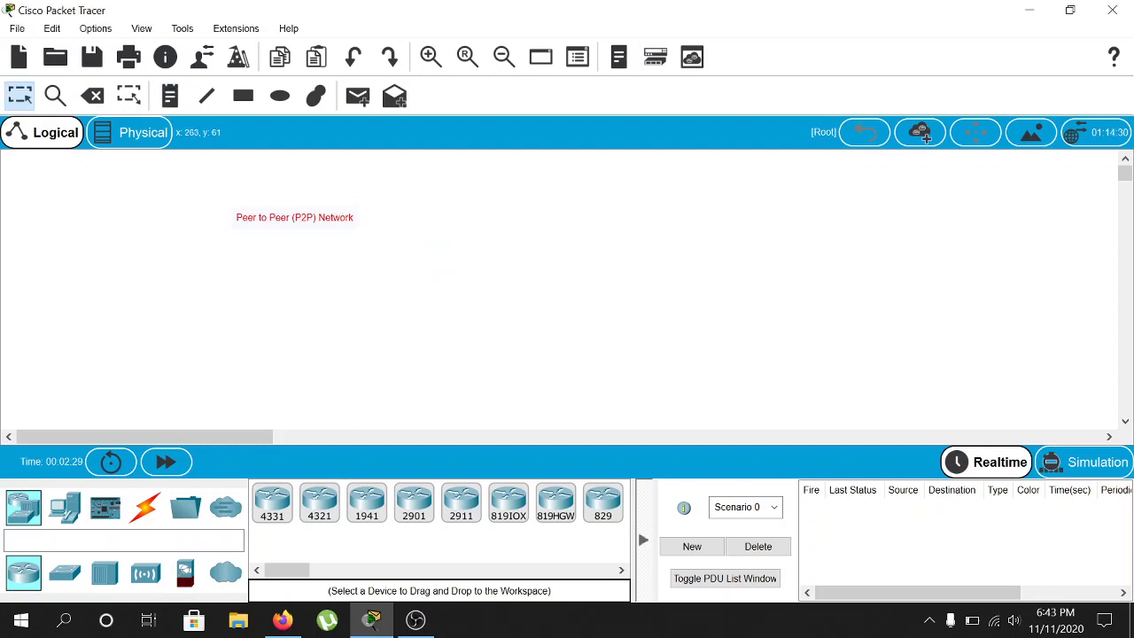
click(251, 313)
Step: Place two PC end devices side by side below the title note and align them at the same height
click(65, 507)
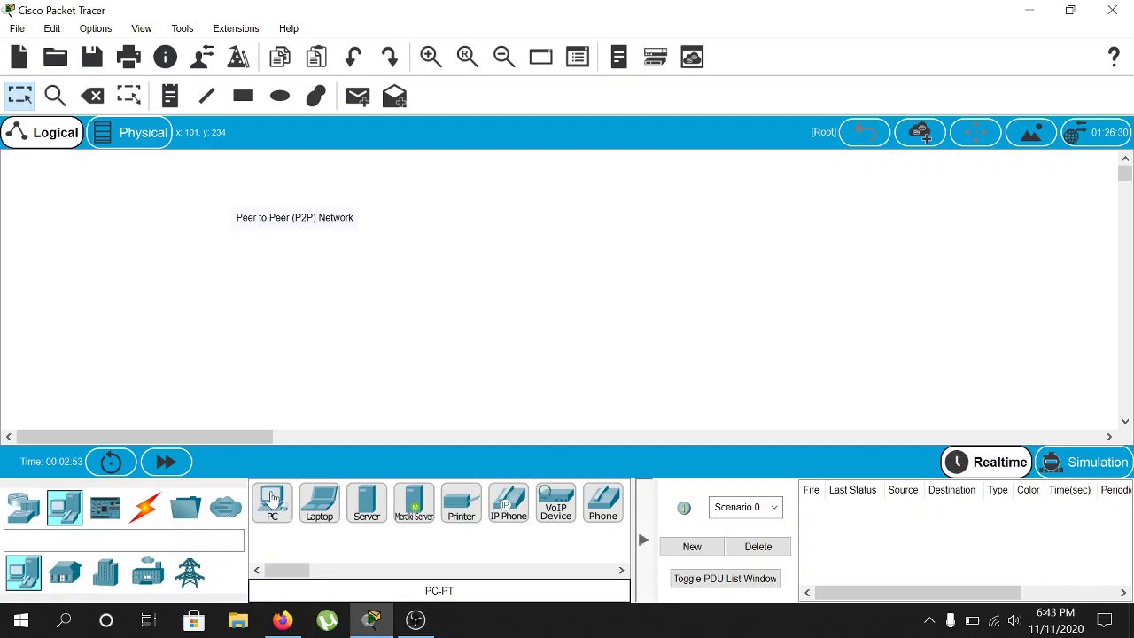
drag(275, 507, 202, 314)
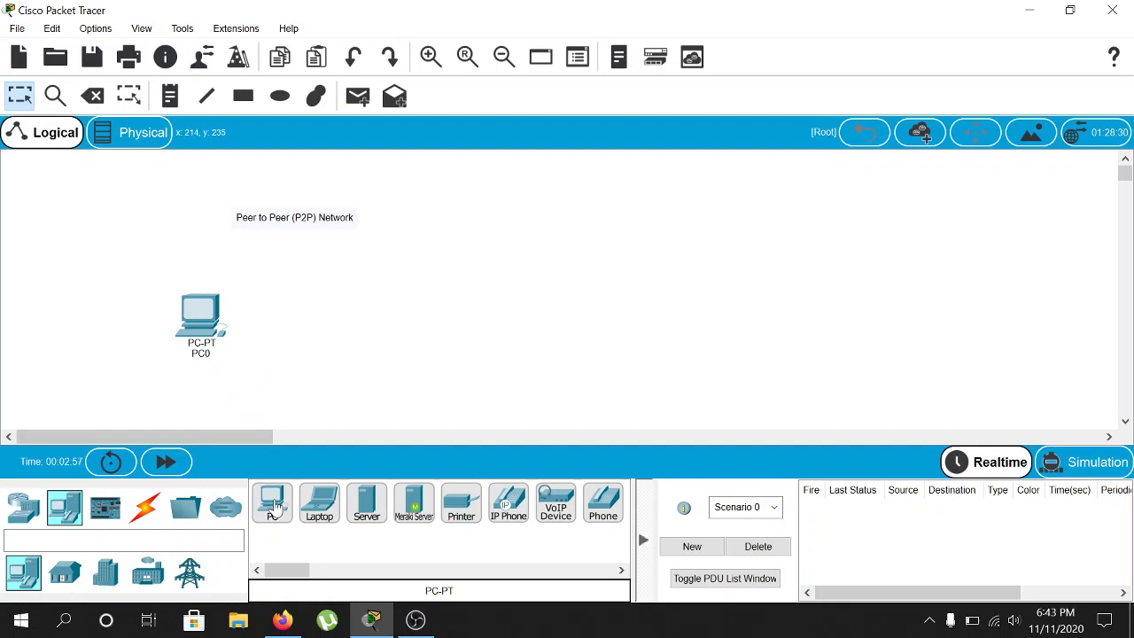
drag(272, 503, 401, 301)
drag(201, 315, 212, 293)
drag(402, 298, 385, 299)
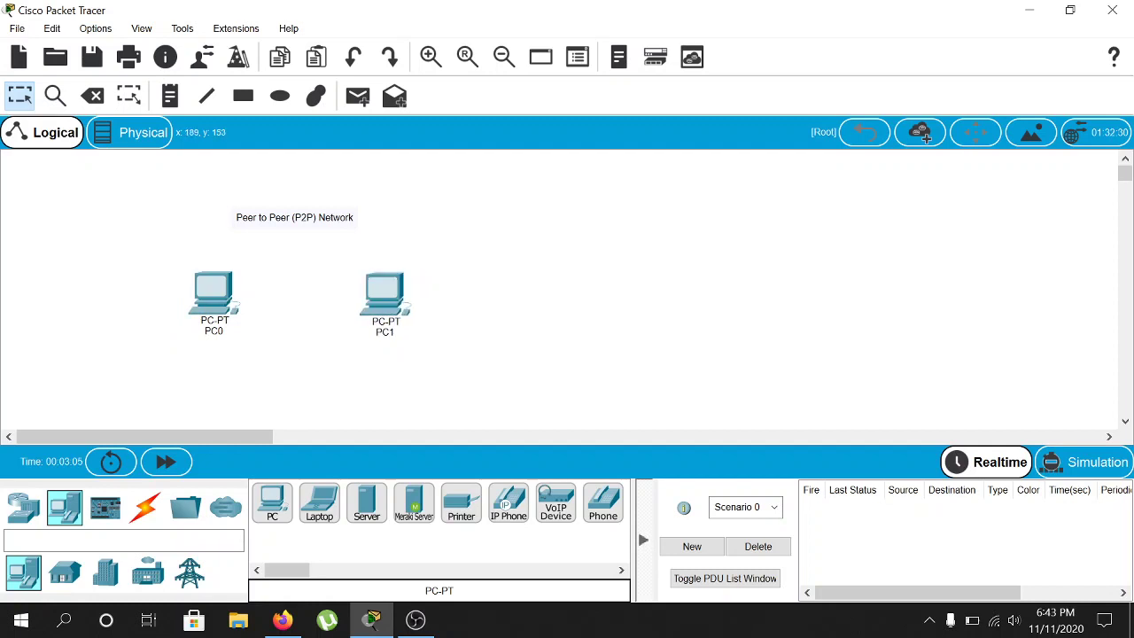
Step: Rename both PCs by replacing their default labels with each owner's first name
mouse_move(384, 301)
click(217, 331)
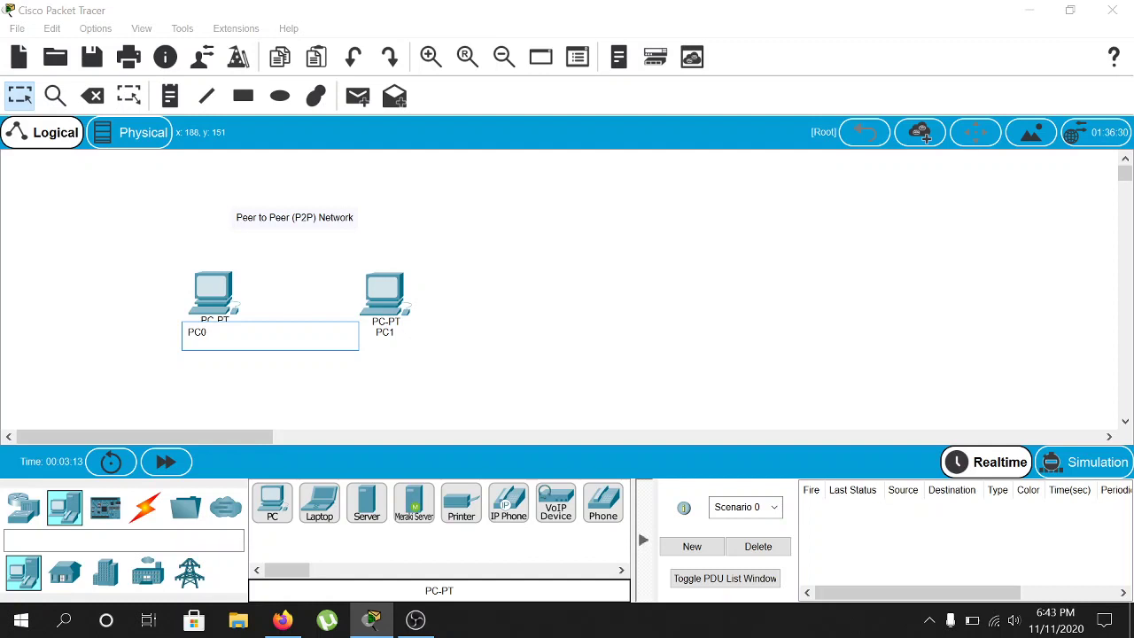
key(BackSpace)
key(BackSpace)
key(BackSpace)
text(ALI)
click(385, 332)
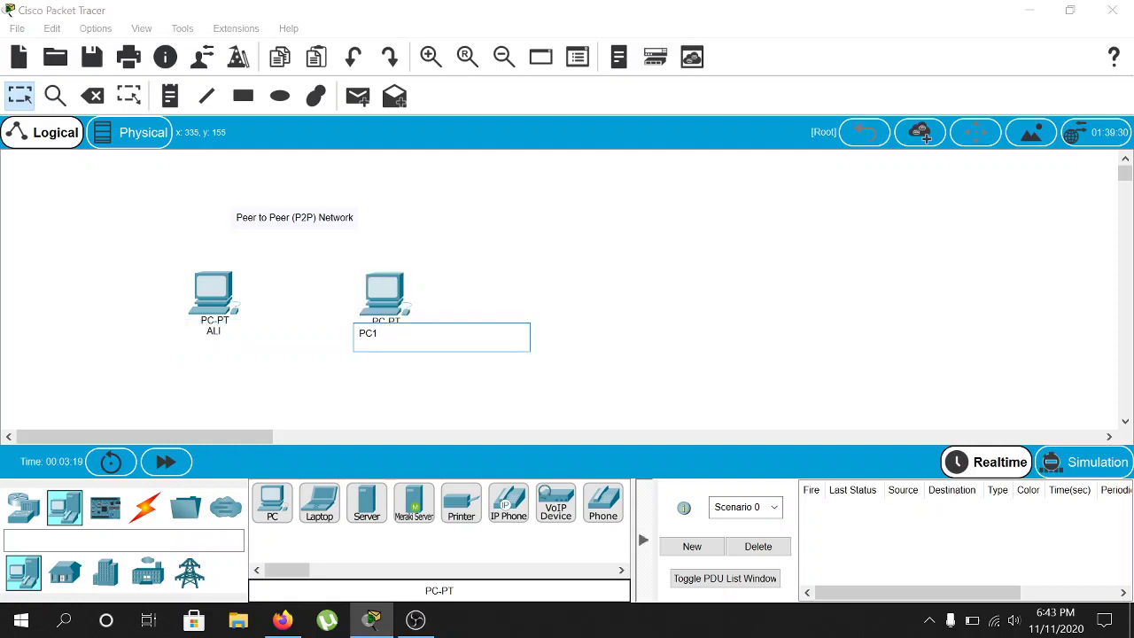
key(ctrl+a)
text(AHMAD)
key(Return)
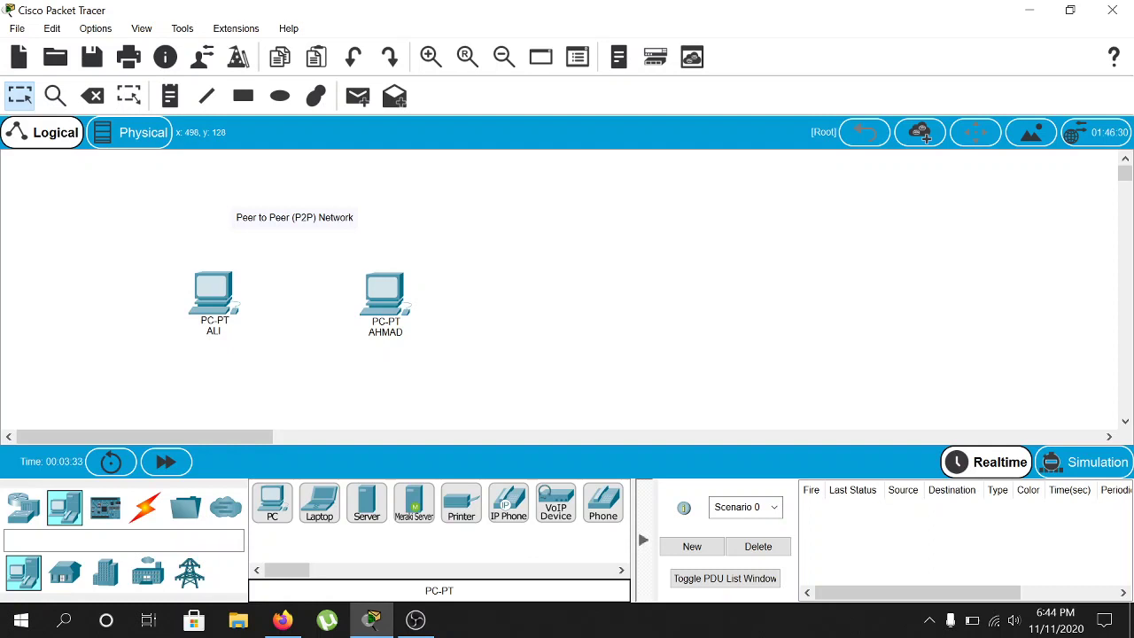
Step: Connect the FastEthernet0 ports of both PCs with a Copper Cross-Over cable and move the title note closer to them
click(155, 510)
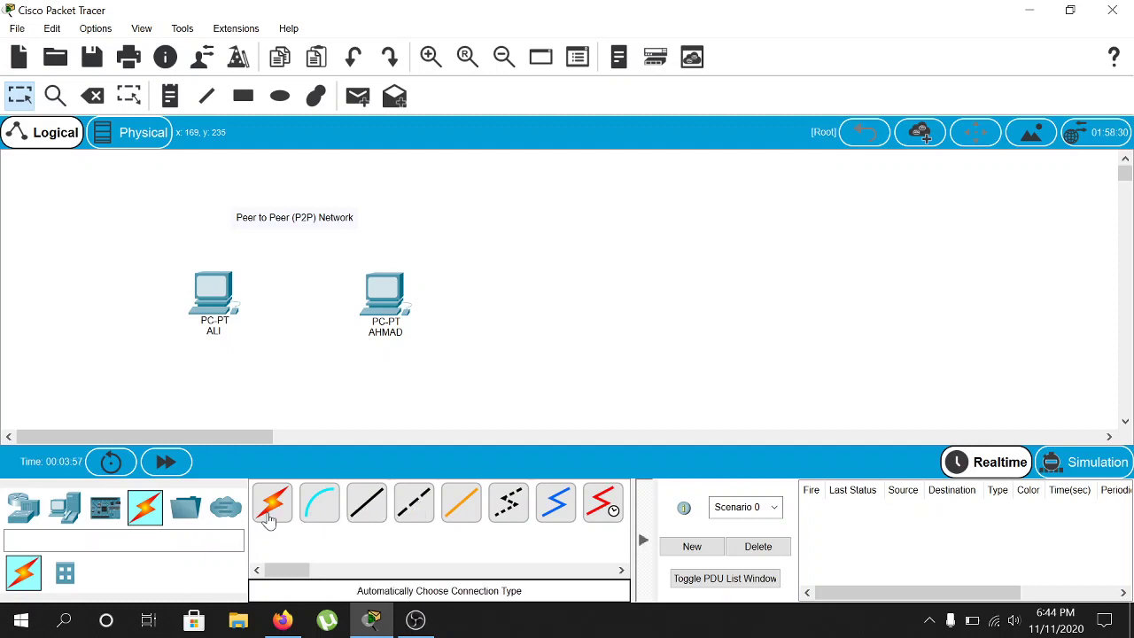
click(416, 510)
click(212, 293)
click(273, 355)
click(392, 300)
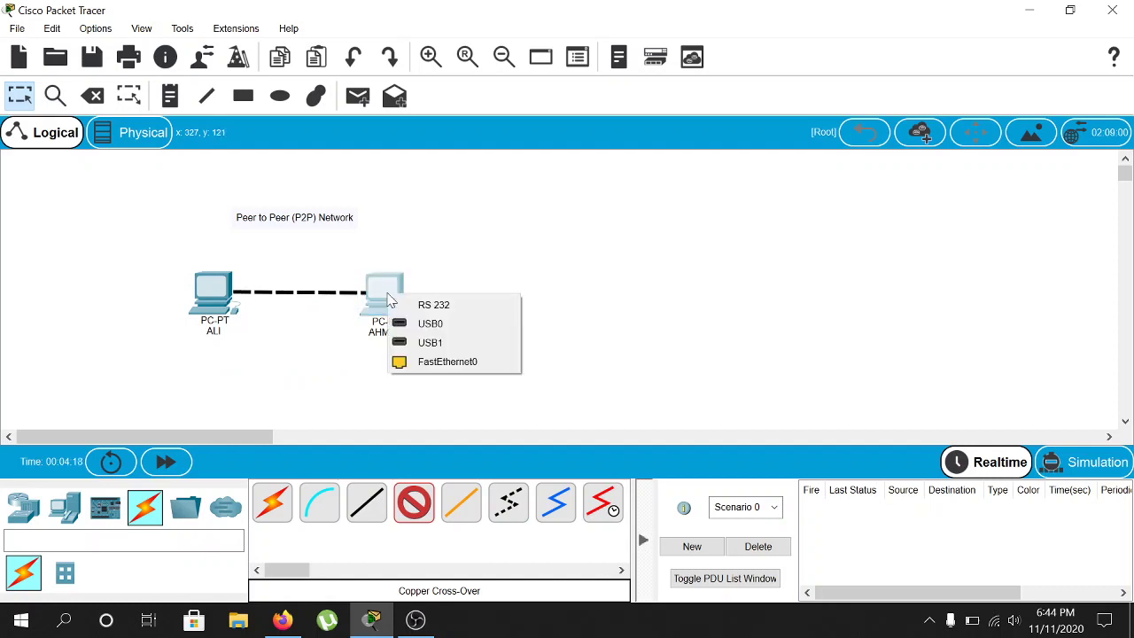
click(435, 362)
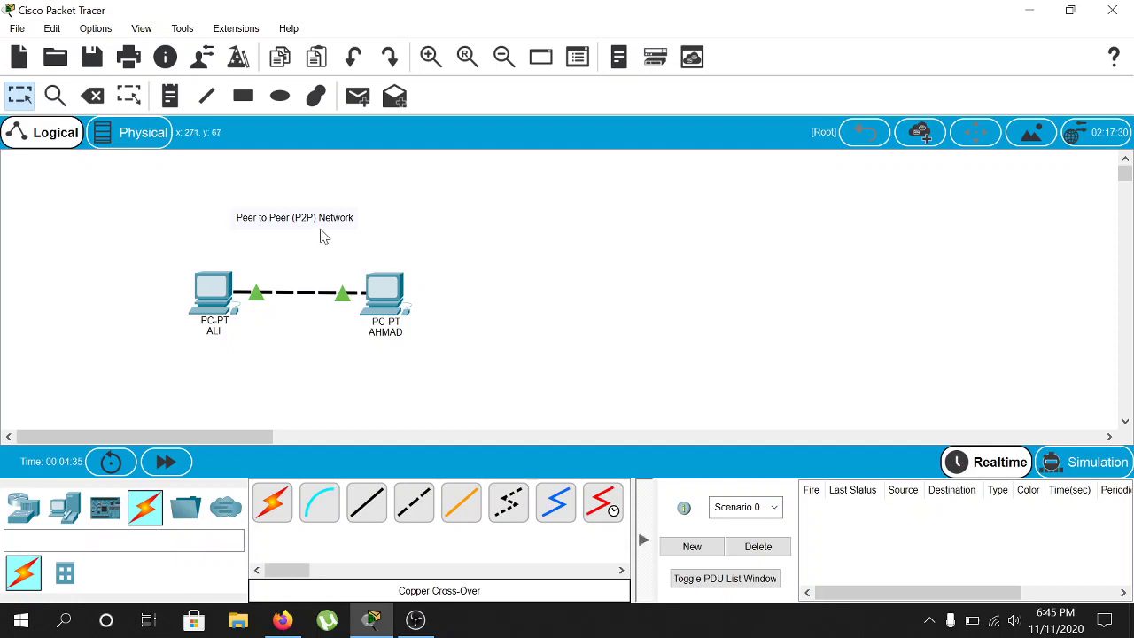
drag(306, 221, 311, 237)
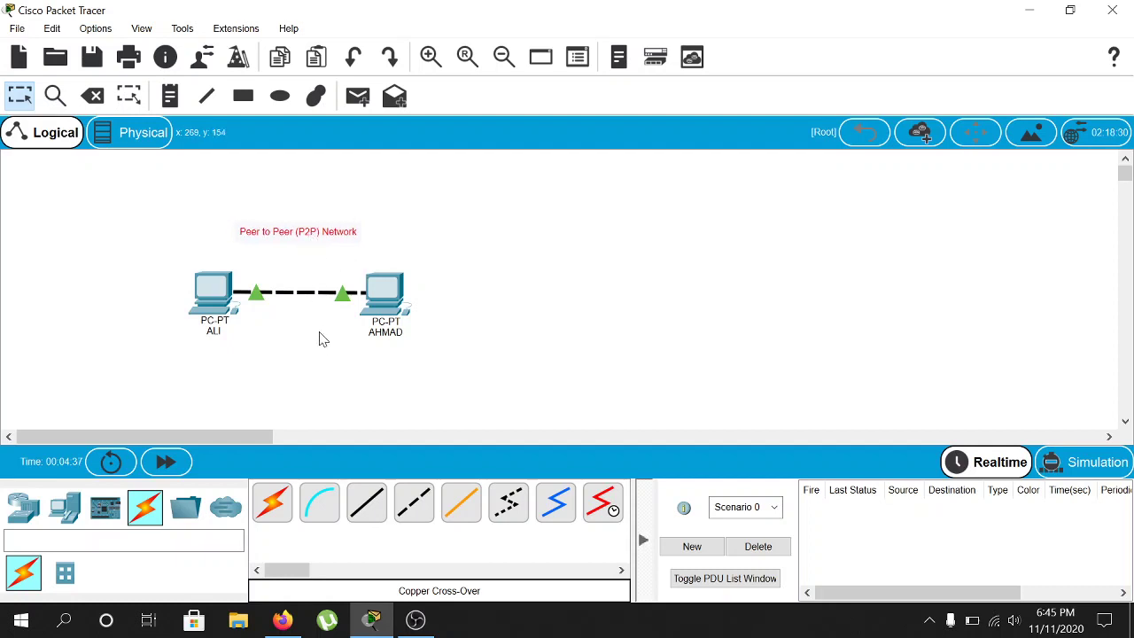
click(333, 365)
Step: Examine the left PC's hardware at different zoom levels in its physical device view, including the network and USB ports
click(220, 297)
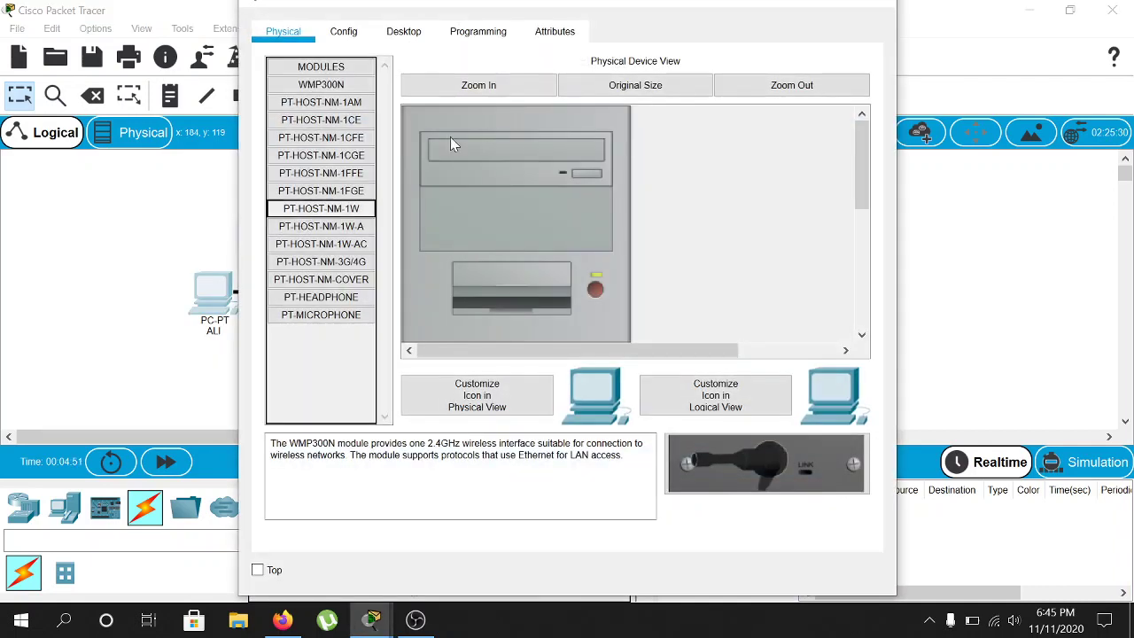
click(836, 9)
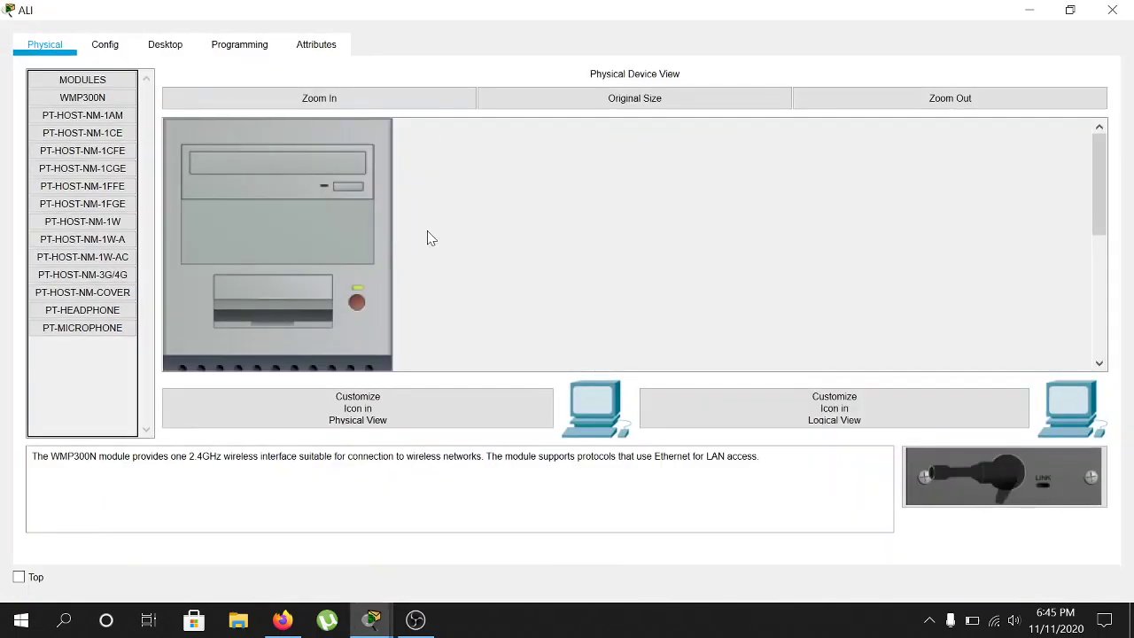
click(345, 100)
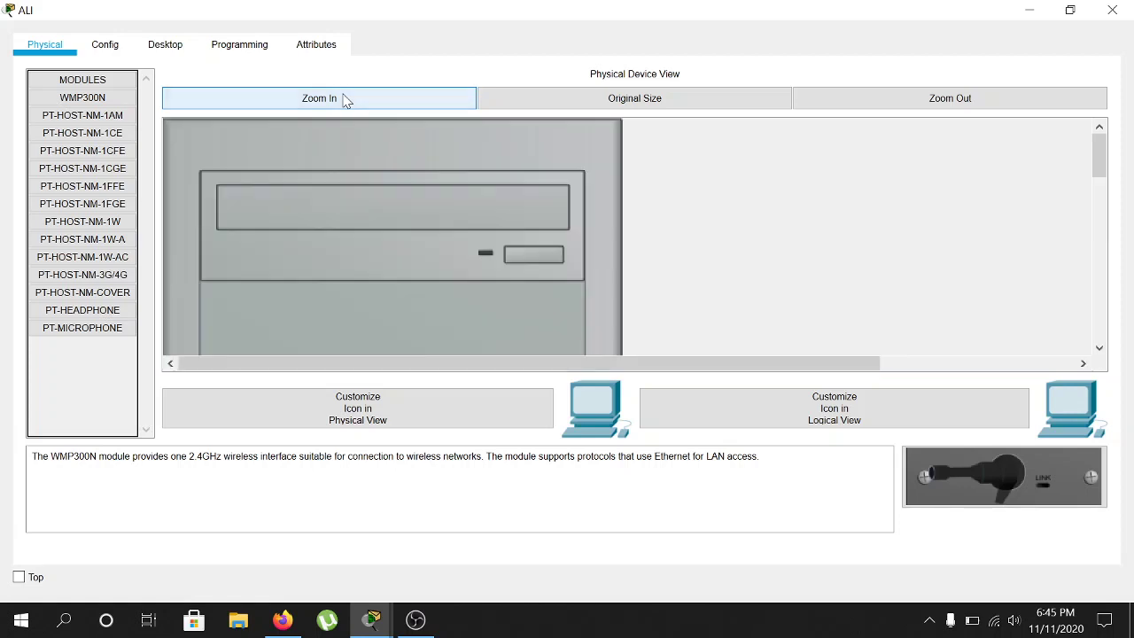
click(959, 105)
click(960, 105)
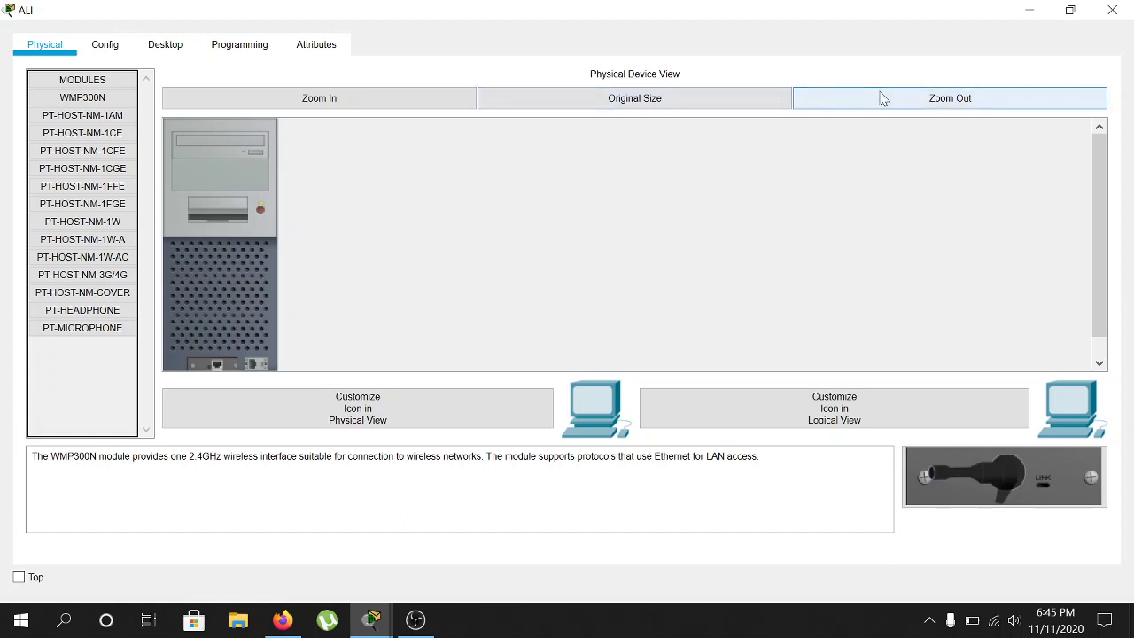
click(420, 99)
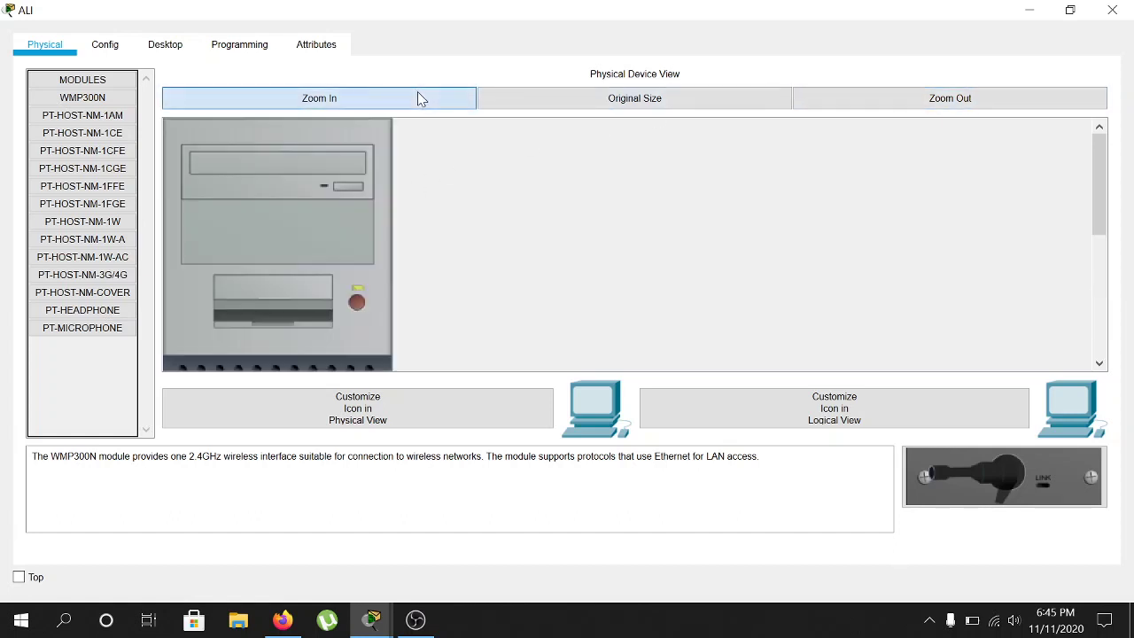
click(420, 98)
drag(1104, 146, 1132, 319)
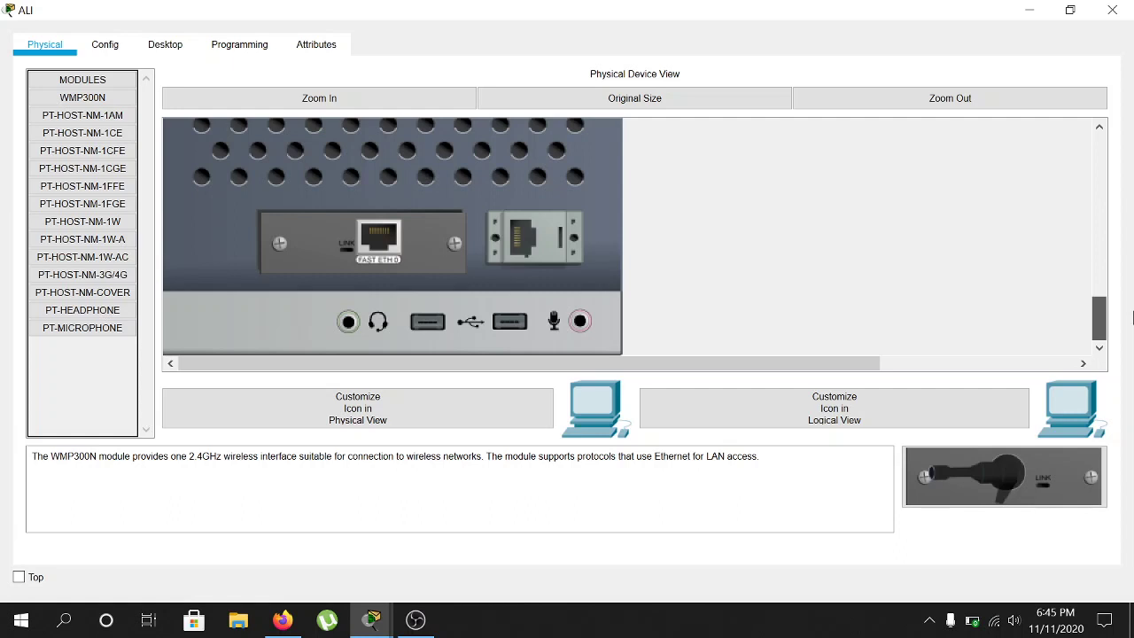
drag(1131, 318, 1131, 189)
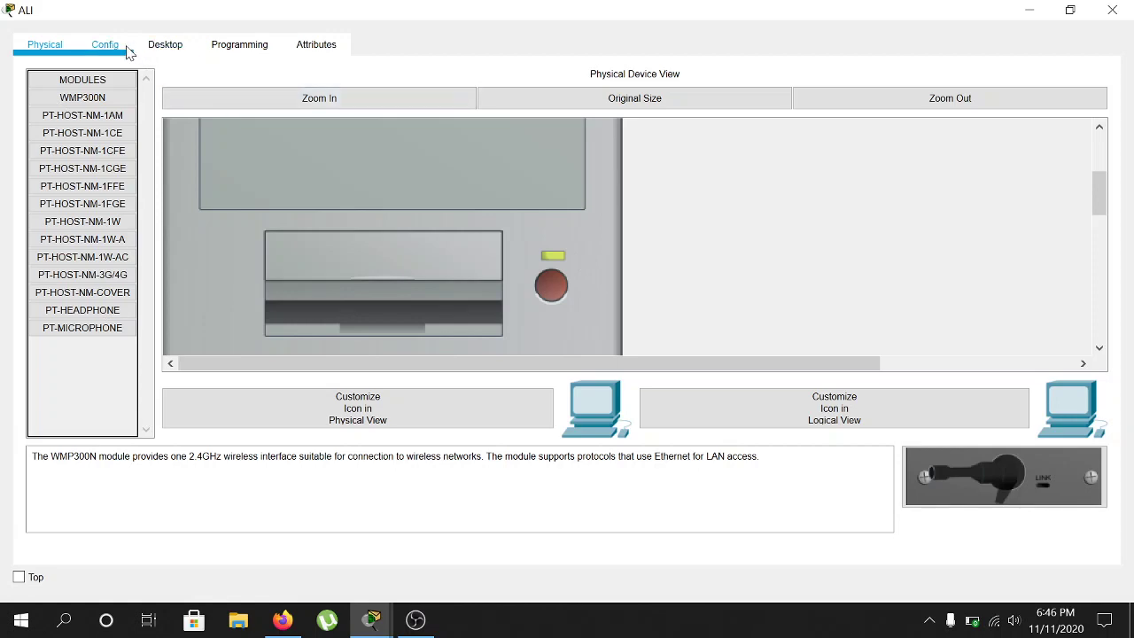
Step: Assign the left PC the static IPv4 address 192.168.1.1 with subnet mask 255.255.255.0 and close its configuration window
click(167, 53)
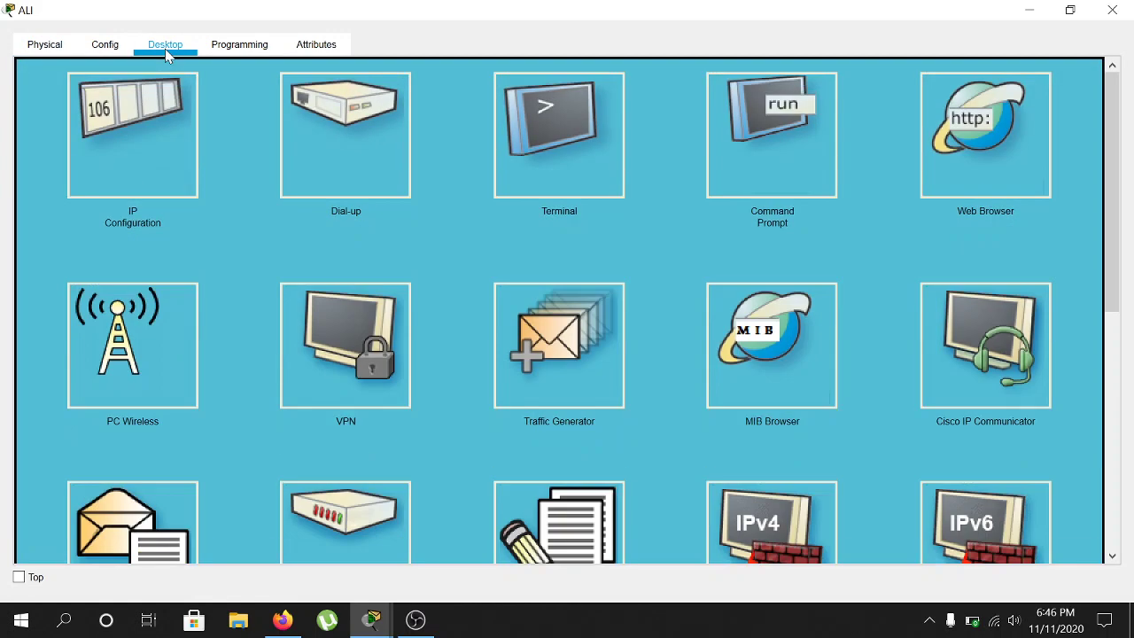
click(154, 157)
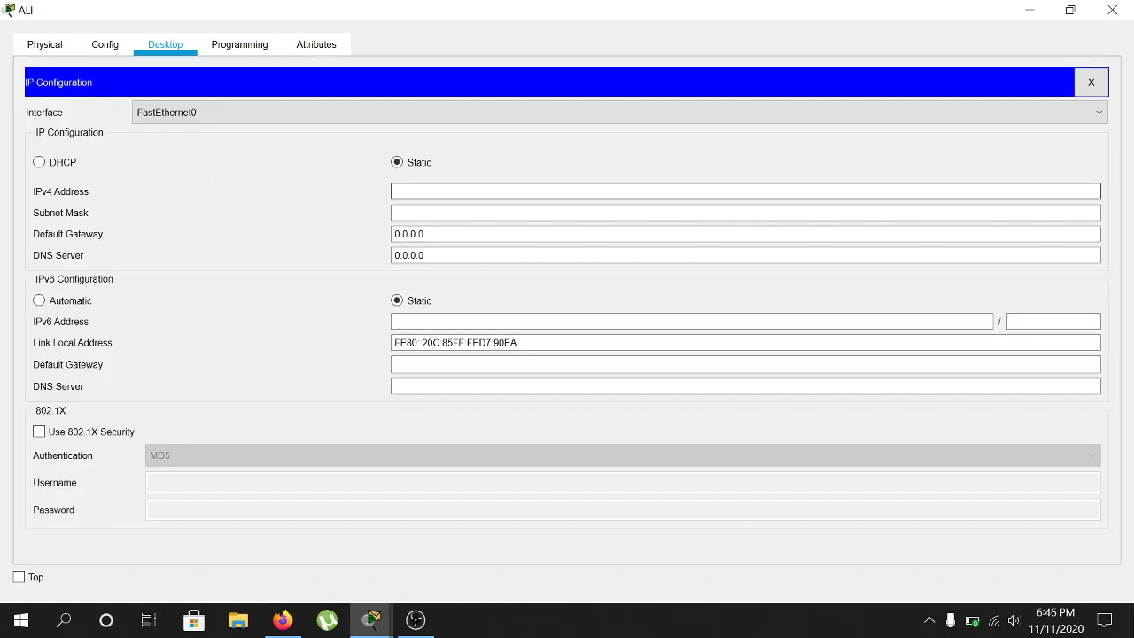
click(392, 191)
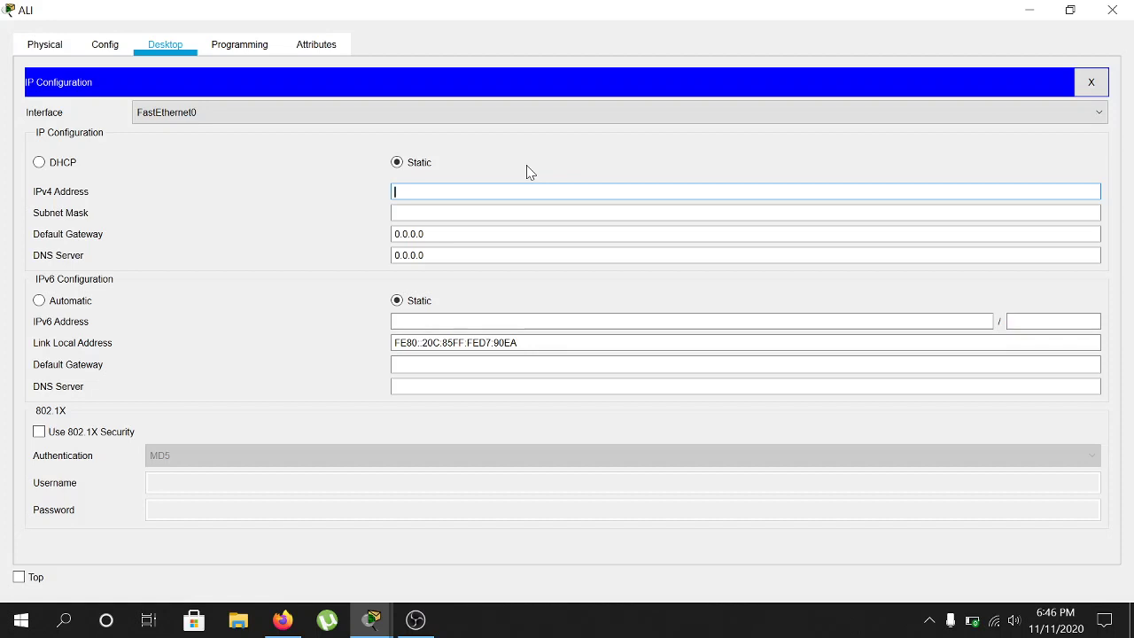
text(192.168.1.1)
key(Tab)
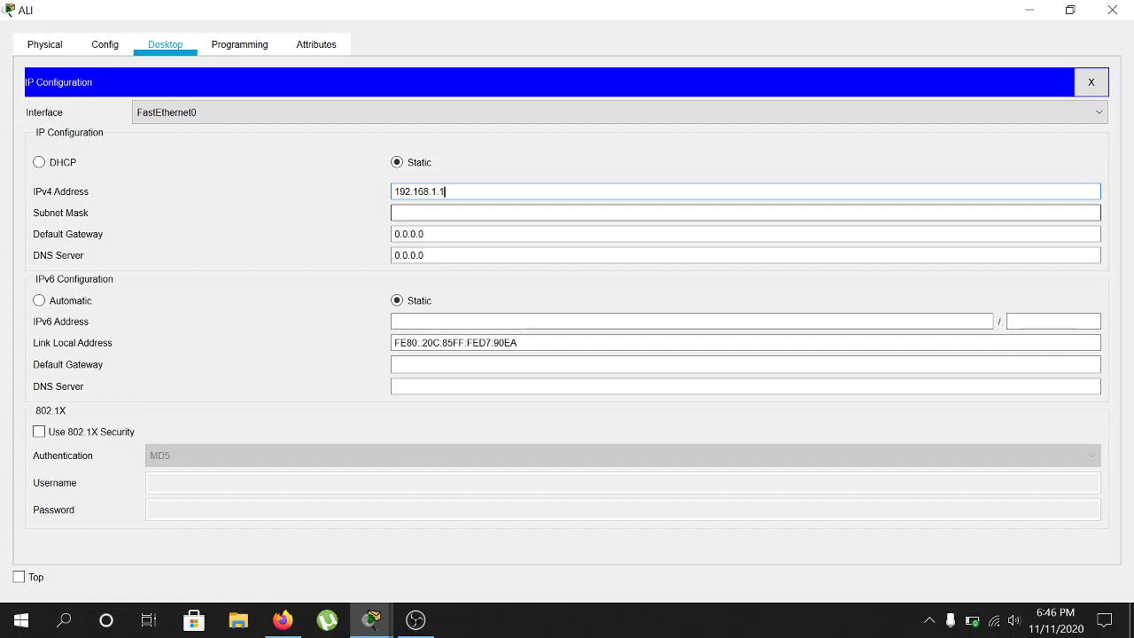
key(Tab)
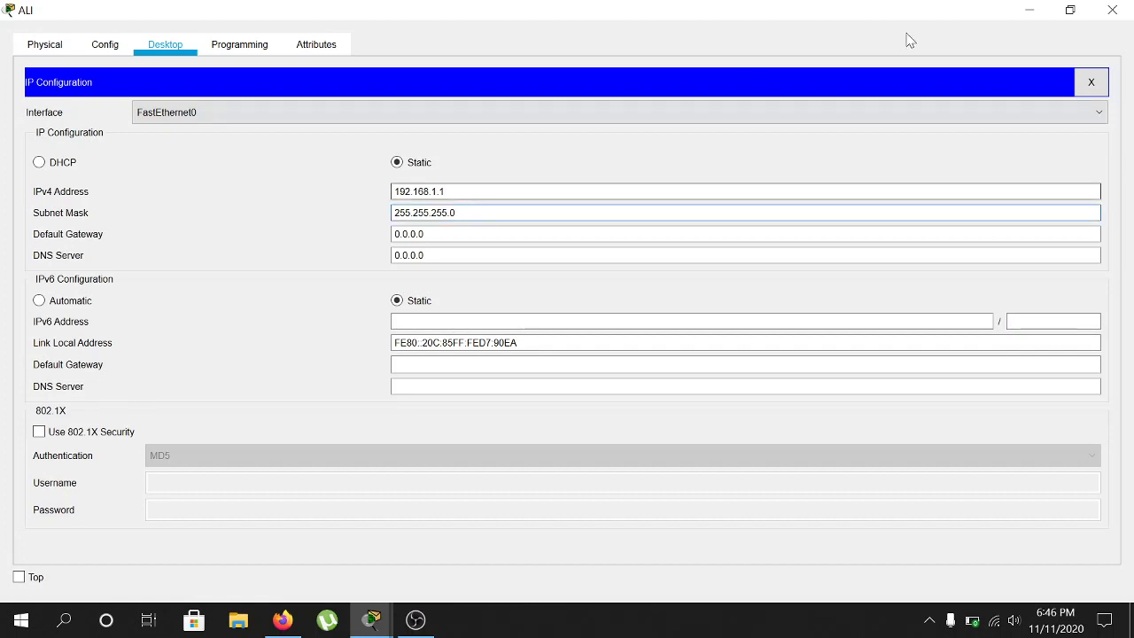
click(1114, 9)
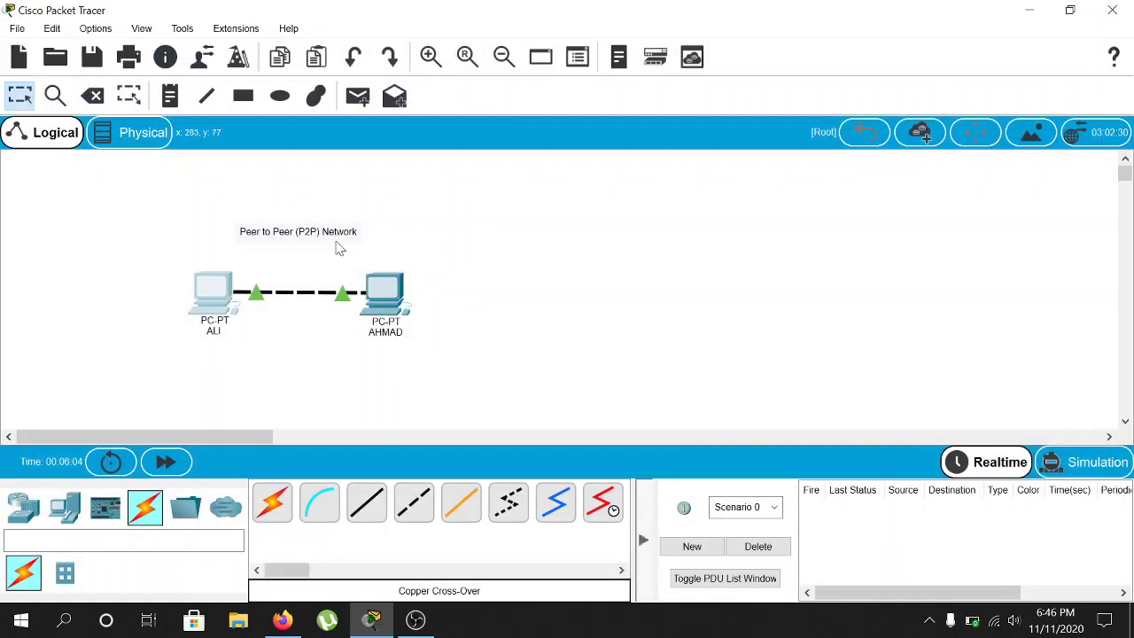
Step: Assign the right PC the static IPv4 address 192.168.1.2 with subnet mask 255.255.255.0 and close its configuration window
click(386, 290)
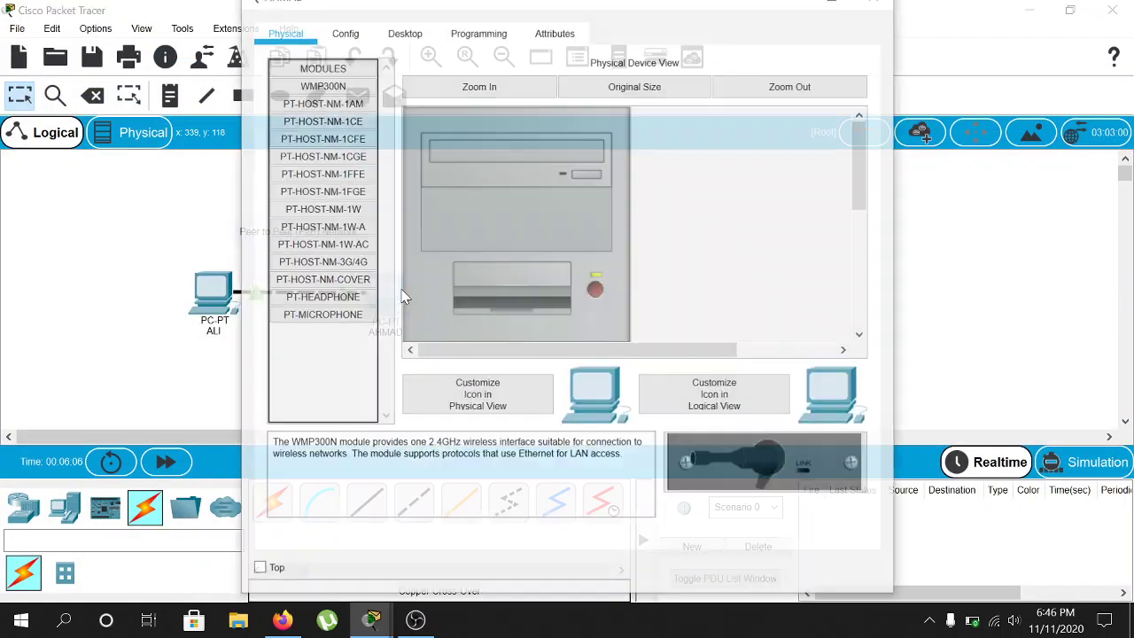
click(409, 34)
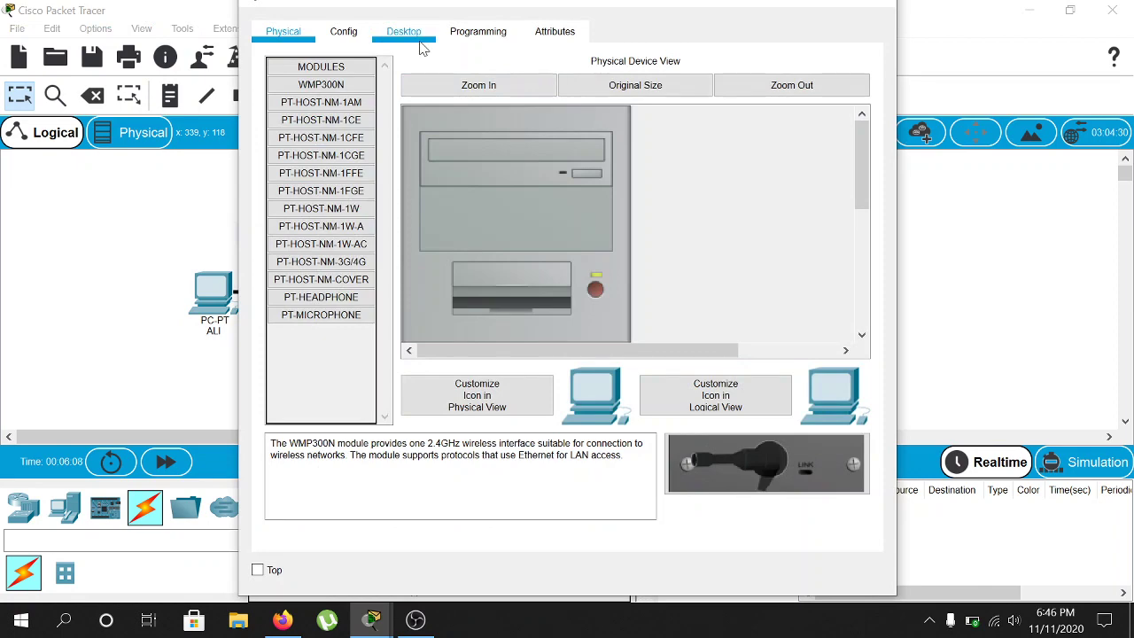
click(366, 133)
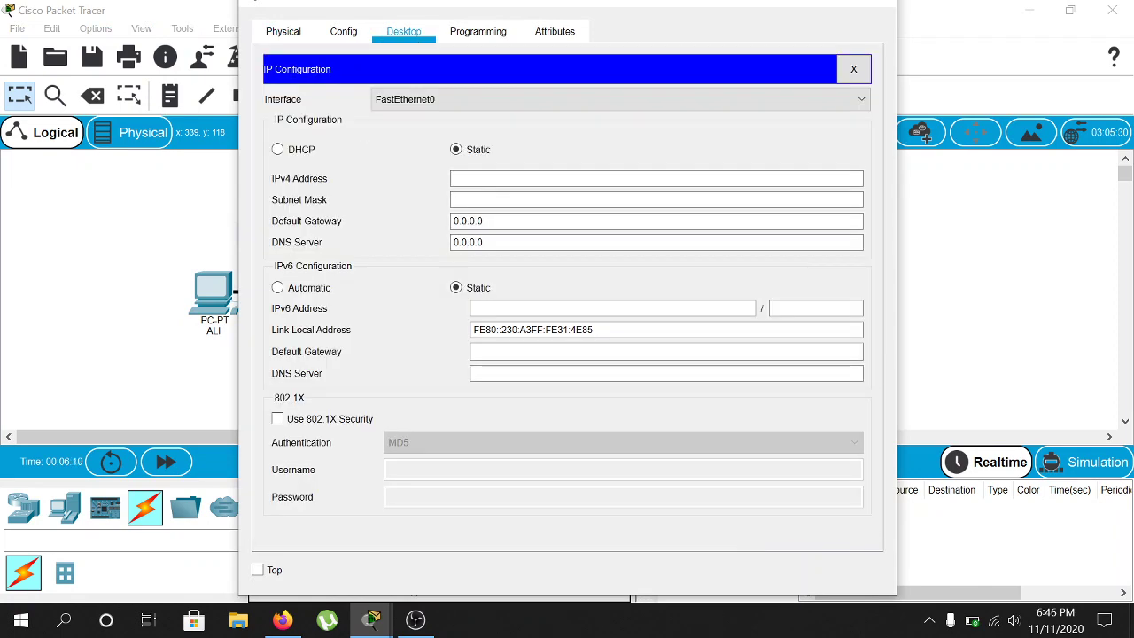
click(496, 179)
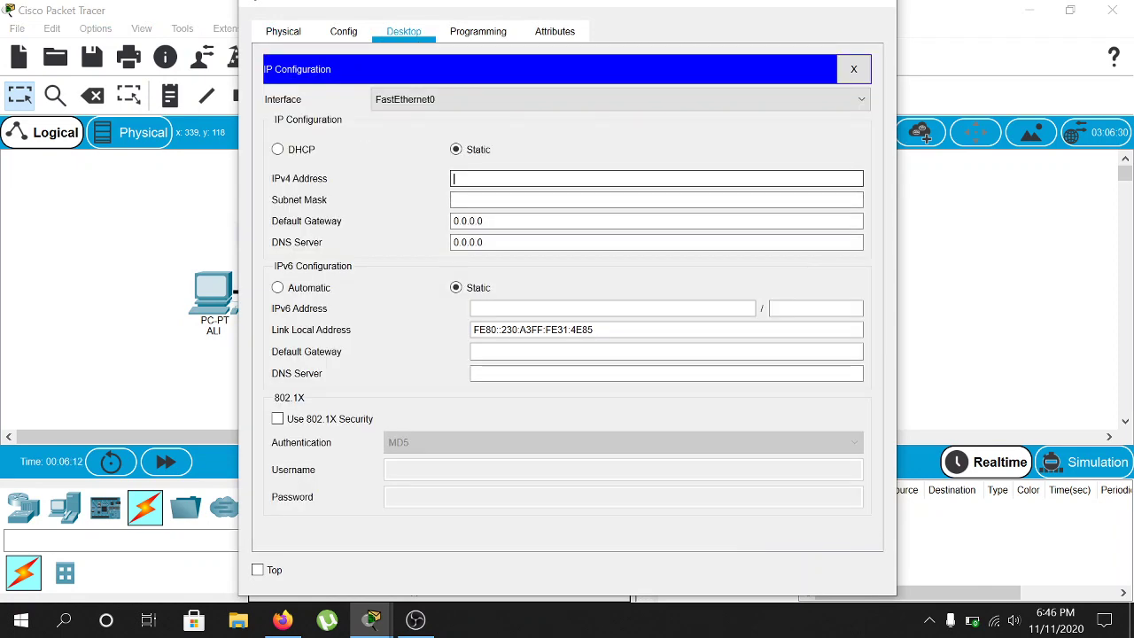
text(192.)
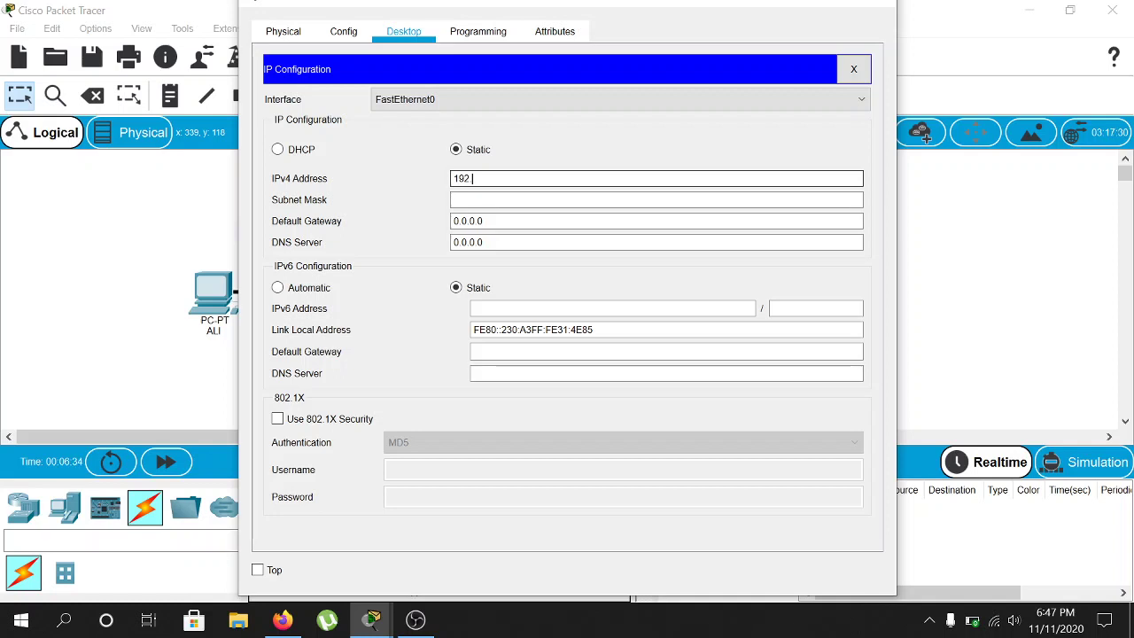
text(168.1.)
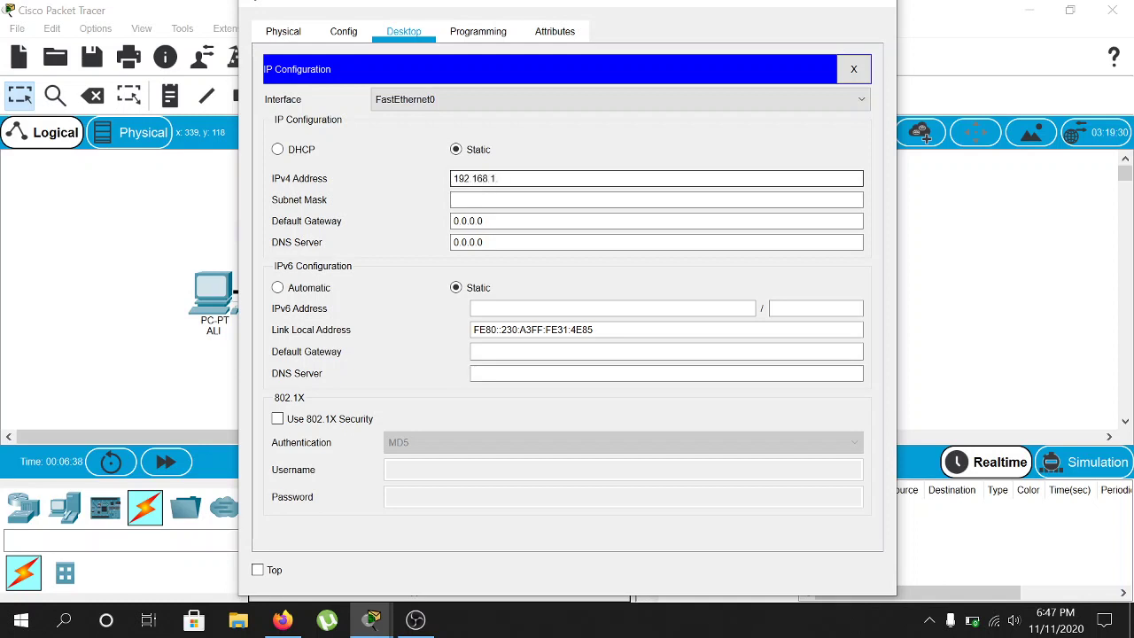
text(2)
click(656, 200)
key(Tab)
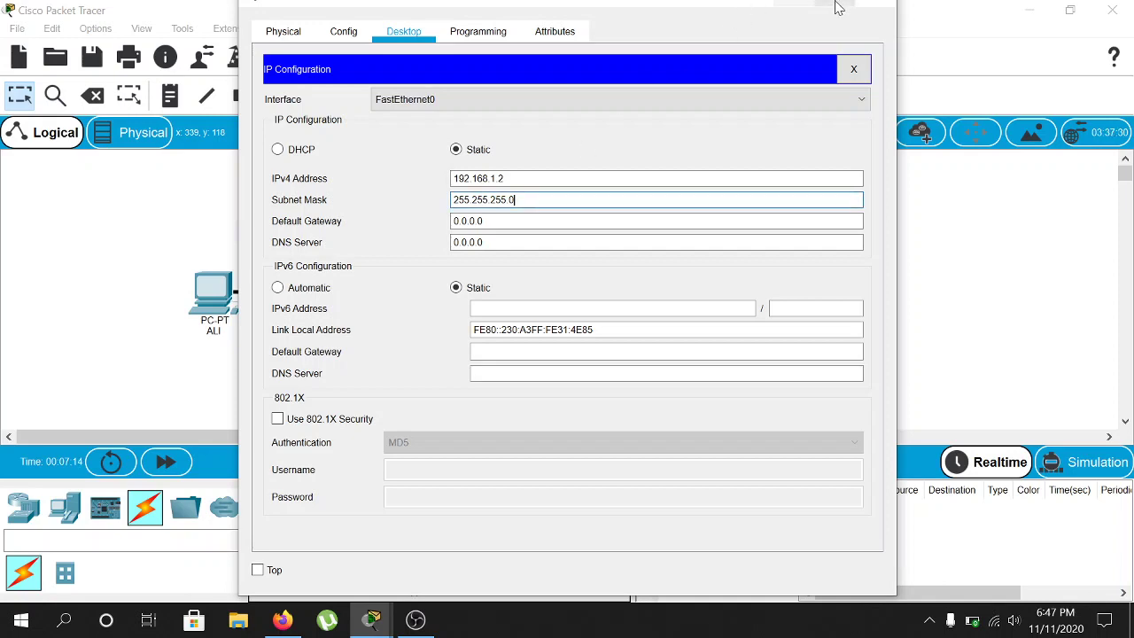
click(876, 7)
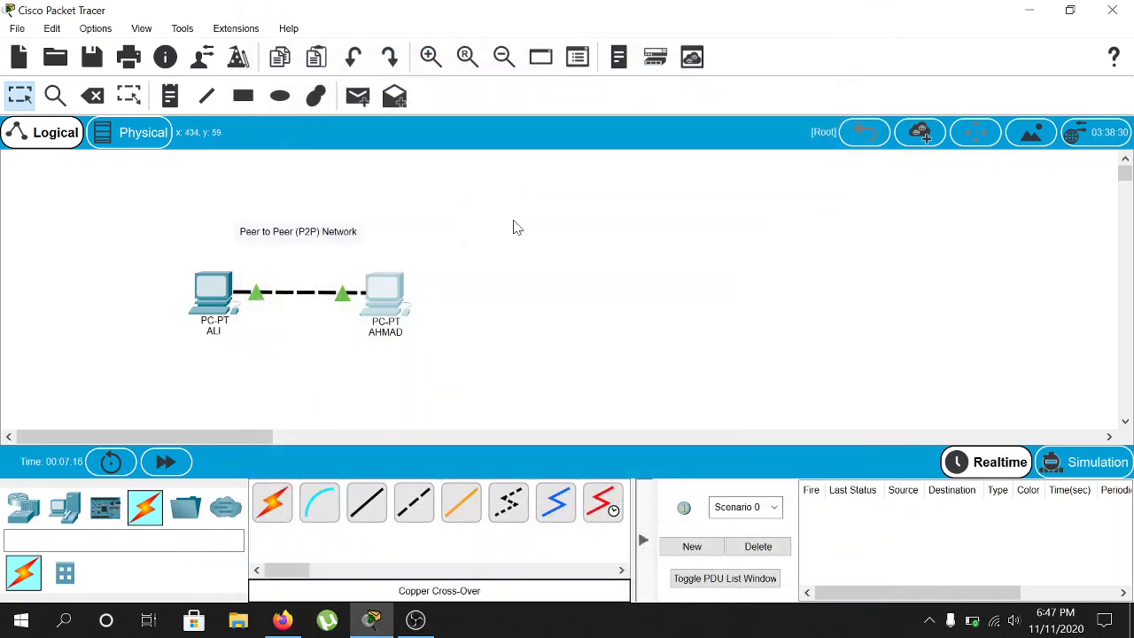
Step: Draw an unfilled ellipse with a black outline around both PCs and the network title
click(285, 105)
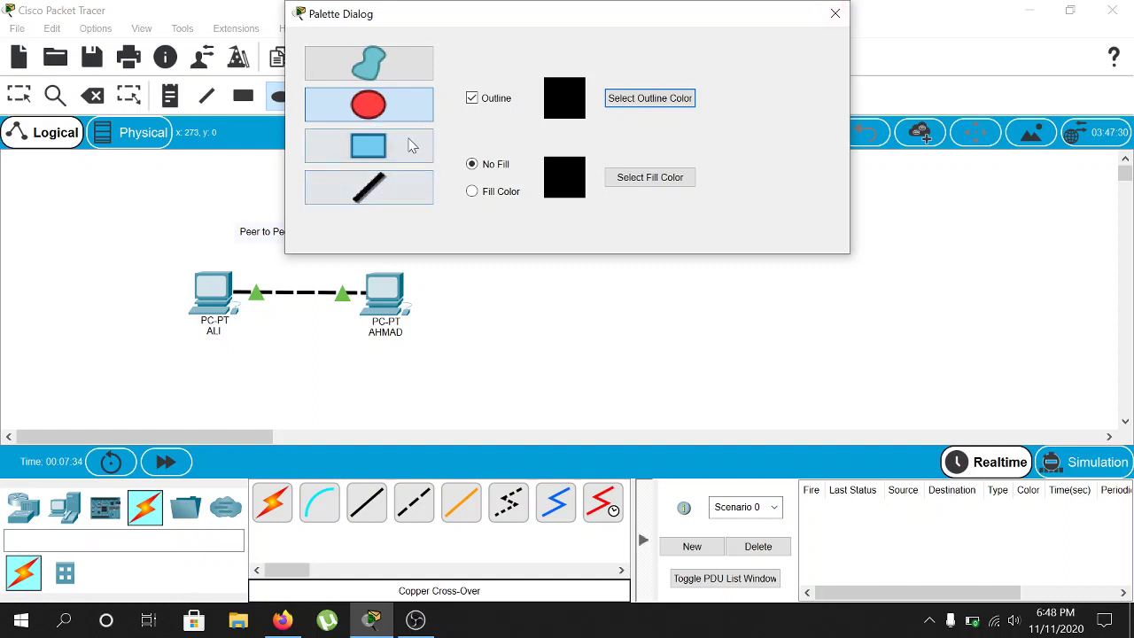
click(838, 19)
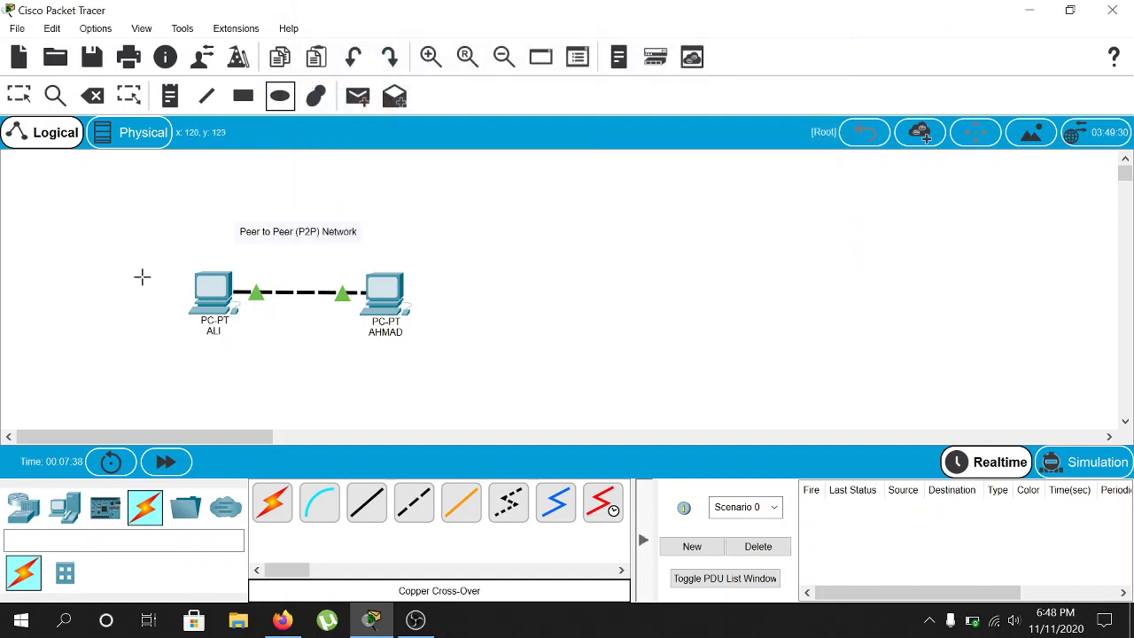
drag(130, 206, 477, 368)
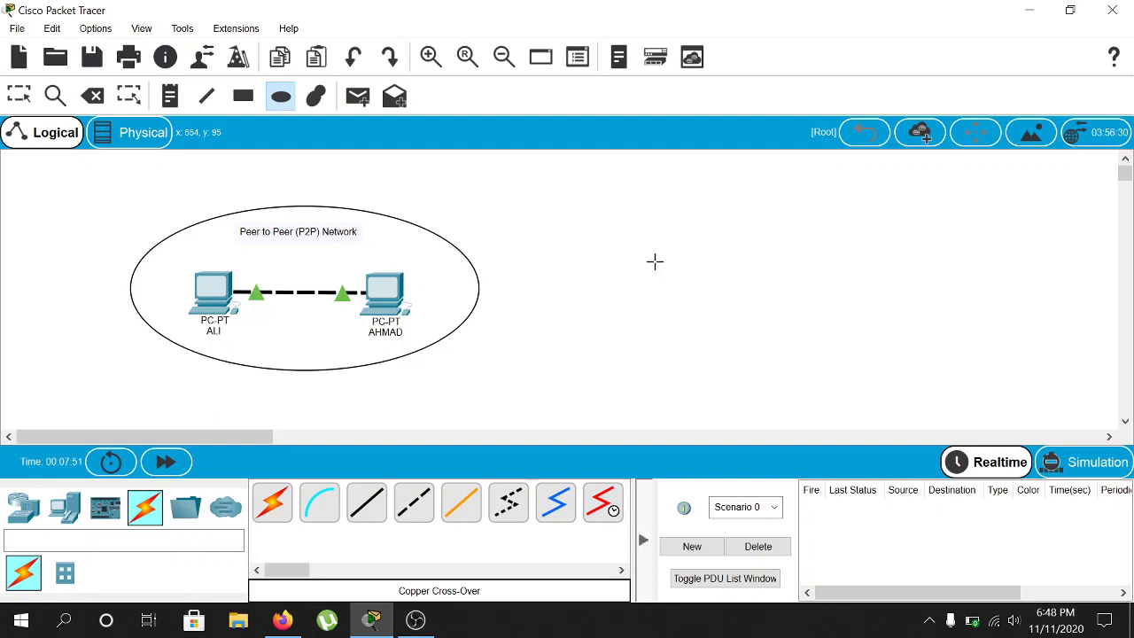
Step: Add the note "192.168.1.1" and place it directly above the left PC
click(181, 108)
click(213, 262)
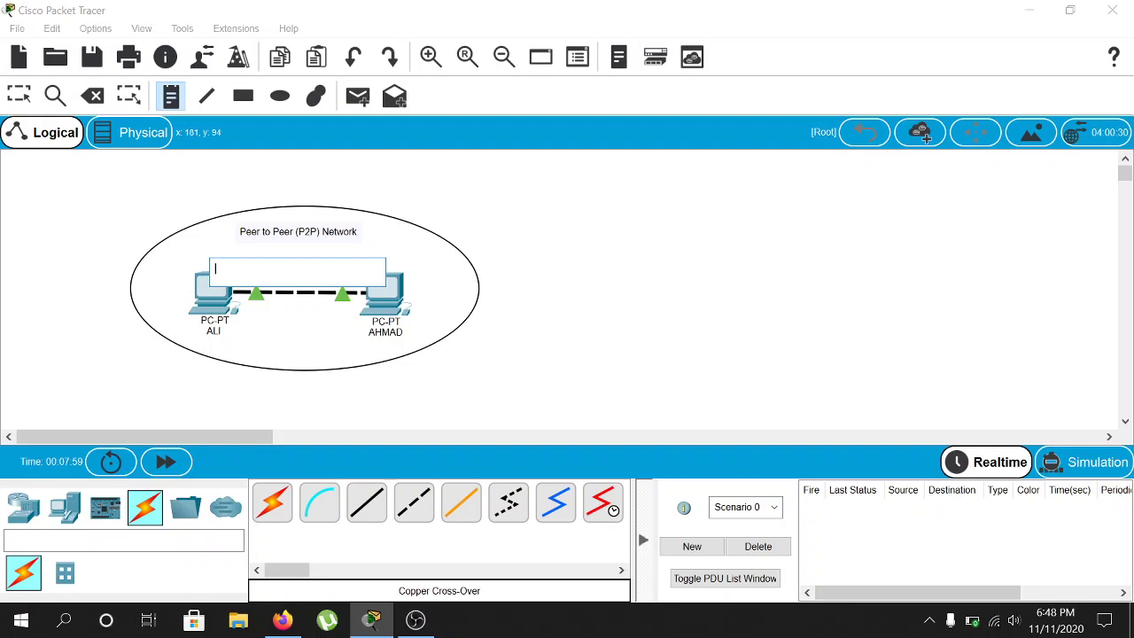
text(192.168.1.1)
key(Escape)
key(Escape)
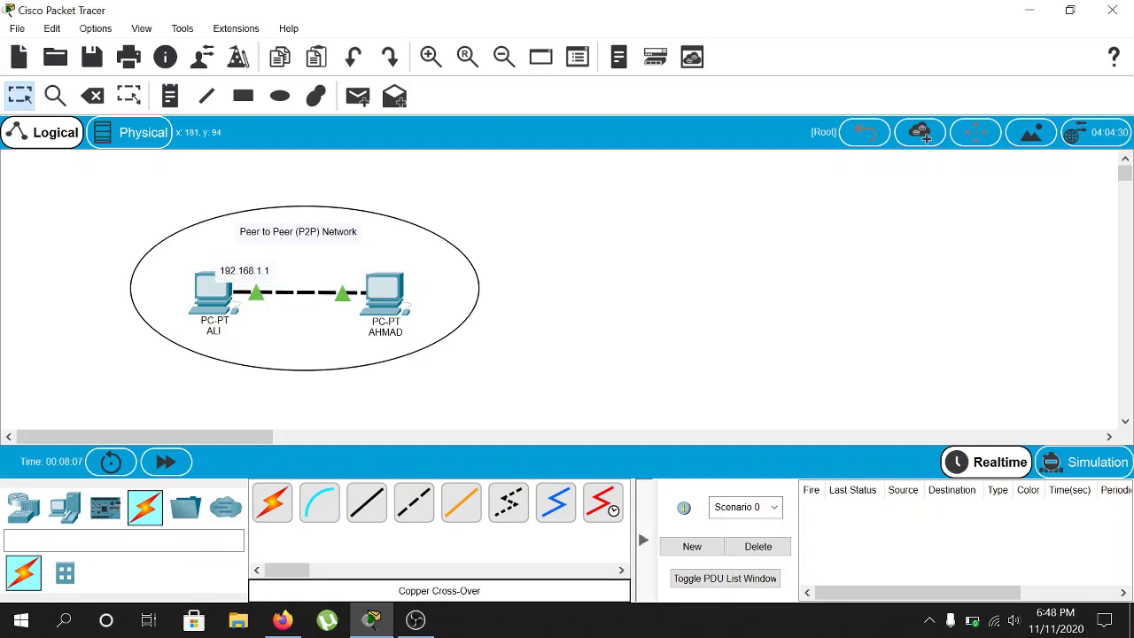
drag(244, 270, 214, 260)
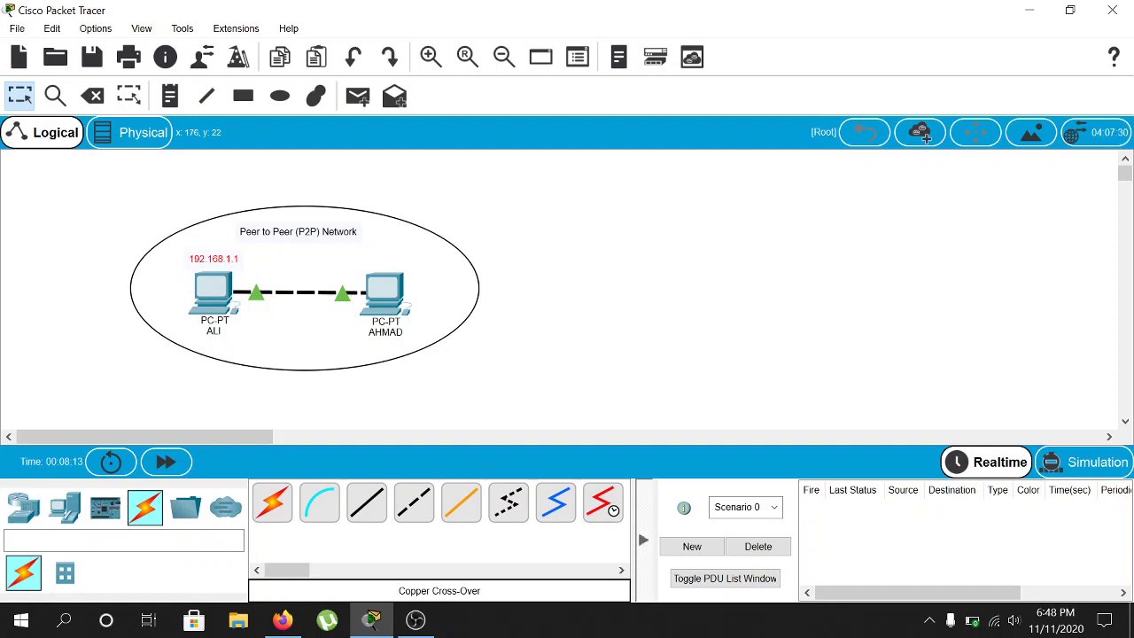
Step: Add the note "192.168.1.2" and place it directly above the right PC
click(183, 109)
click(386, 259)
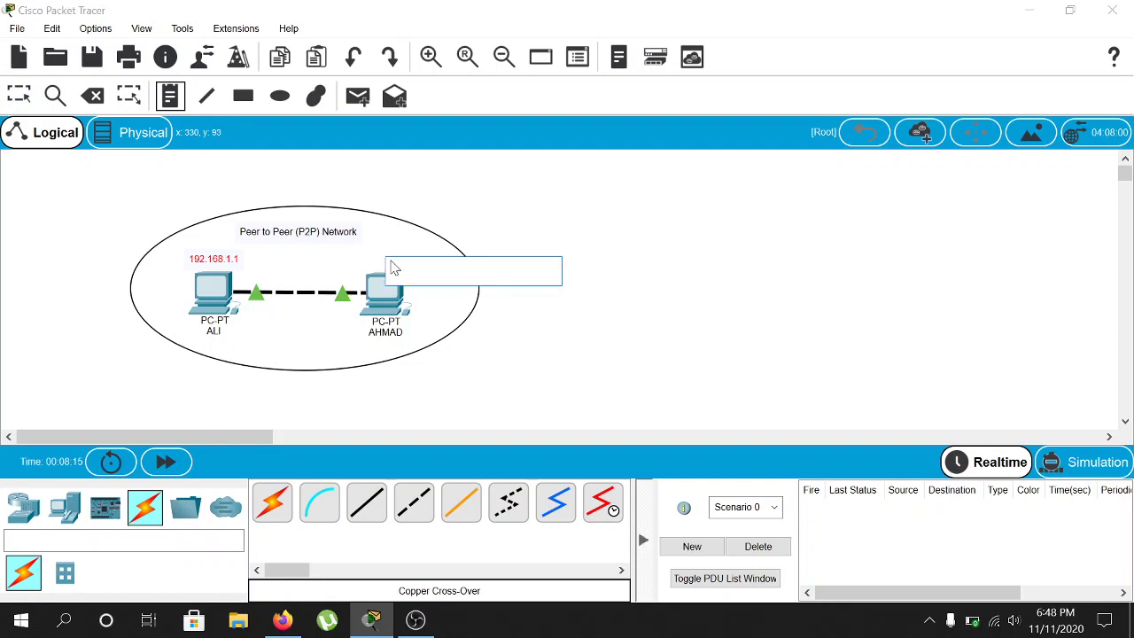
text(19)
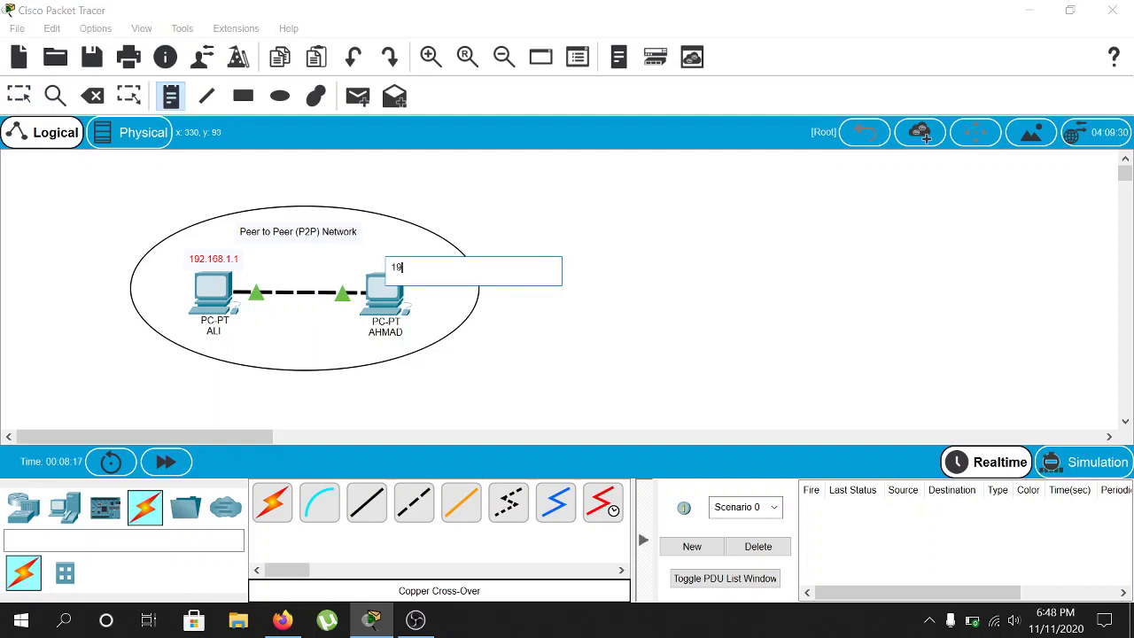
text(2.168.1.2)
key(Escape)
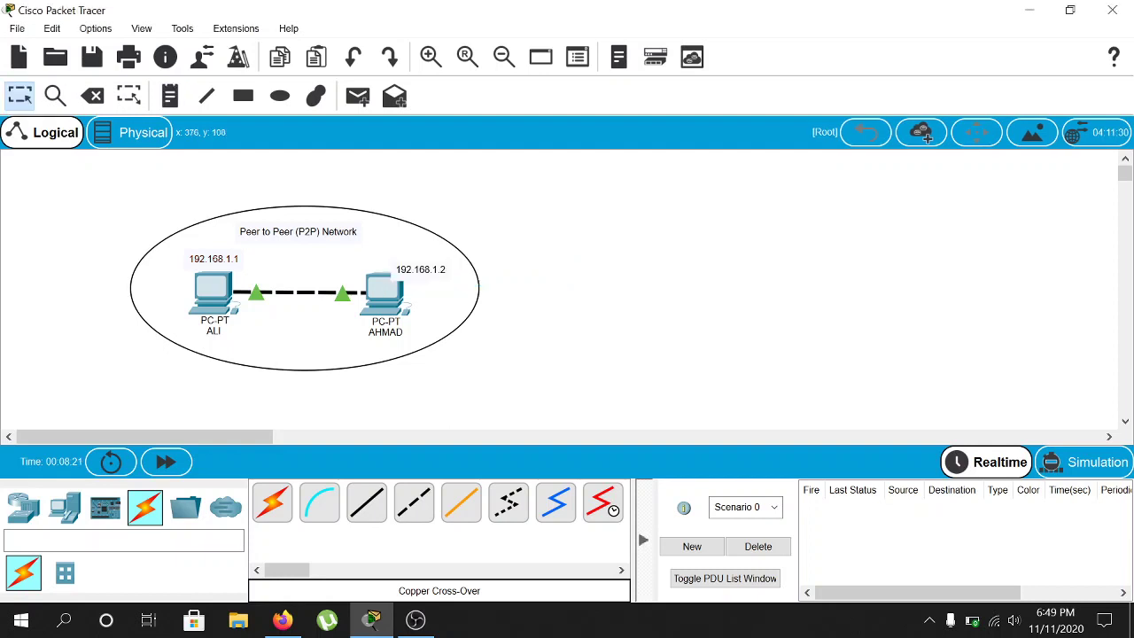
drag(421, 269, 383, 259)
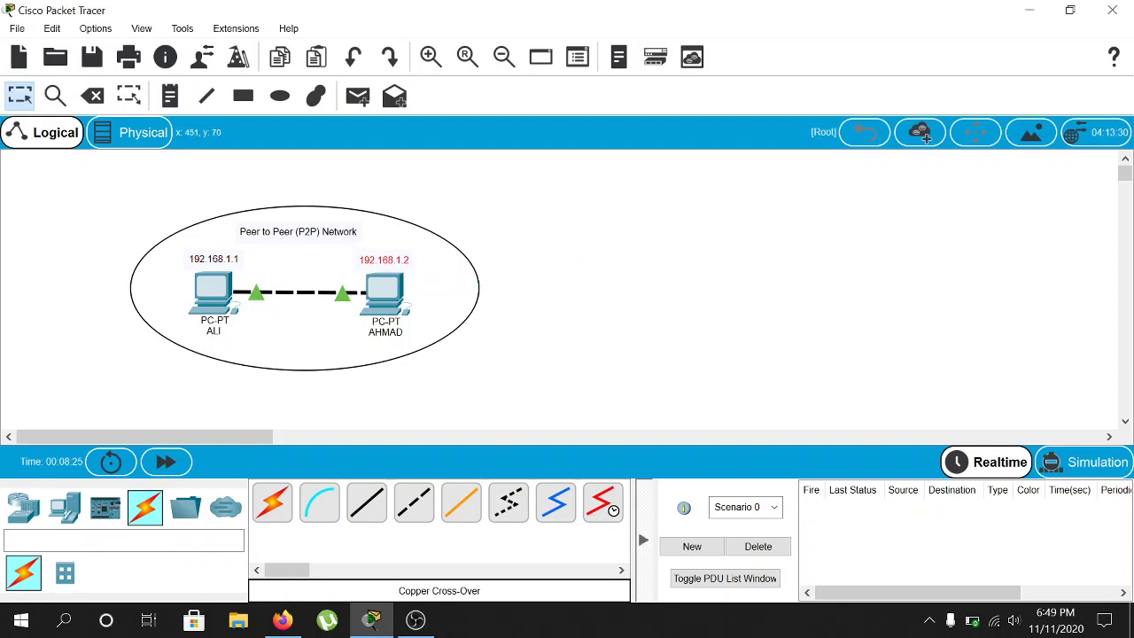
key(Escape)
Step: Ping 192.168.1.2 from the left PC's Command Prompt to test the connection and close the PC's window
mouse_move(212, 292)
click(213, 294)
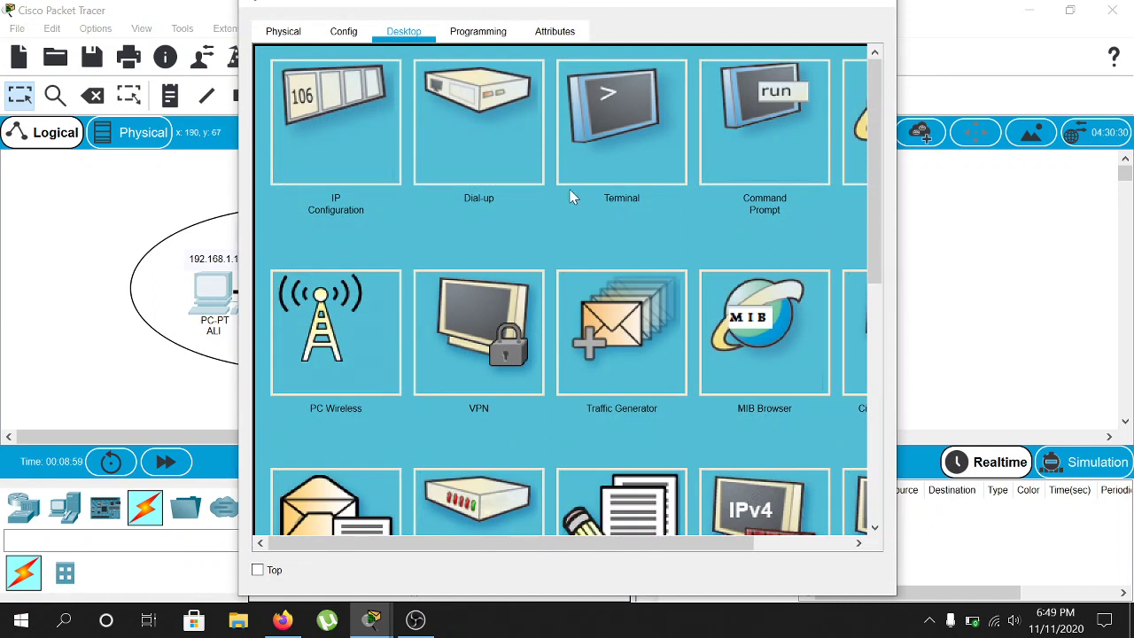
click(786, 135)
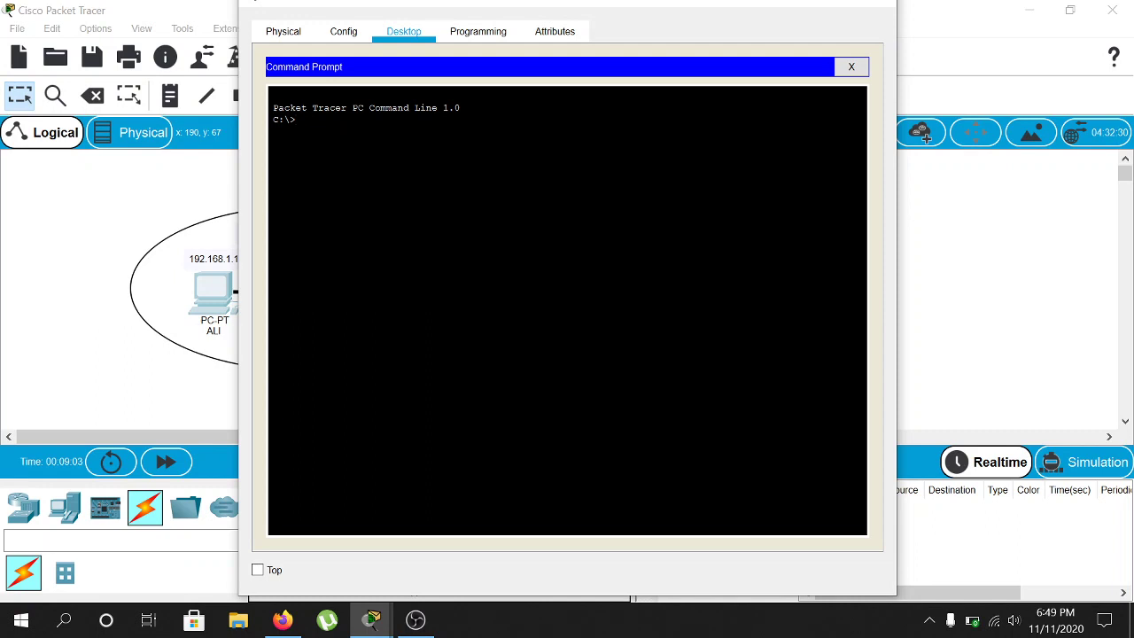
text(ping)
text(192.168.1.2)
key(Return)
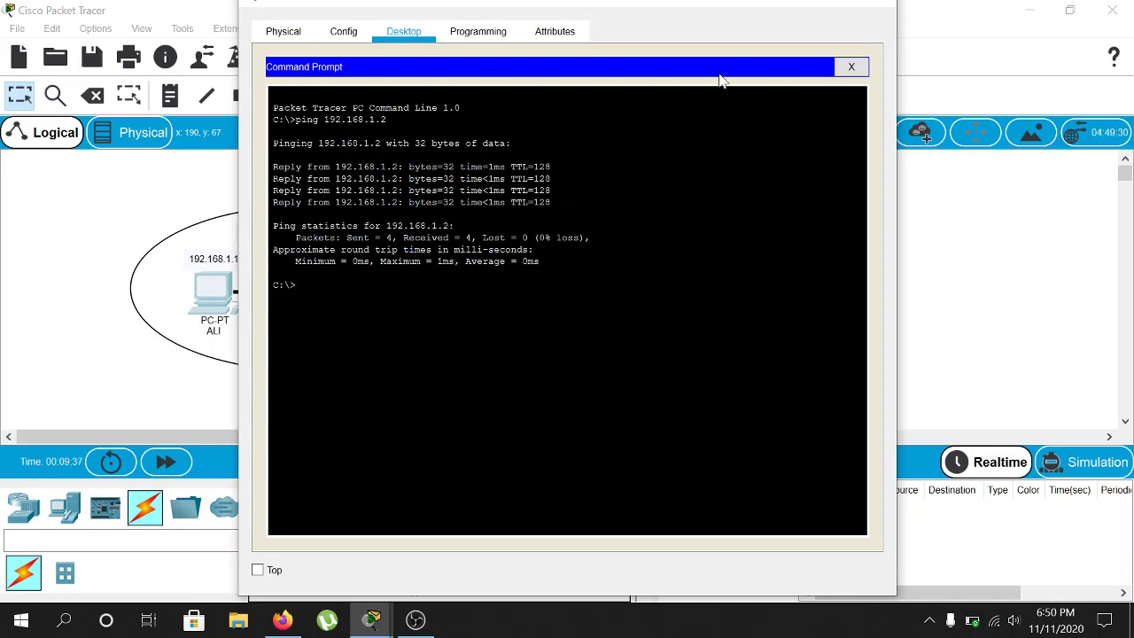
click(877, 7)
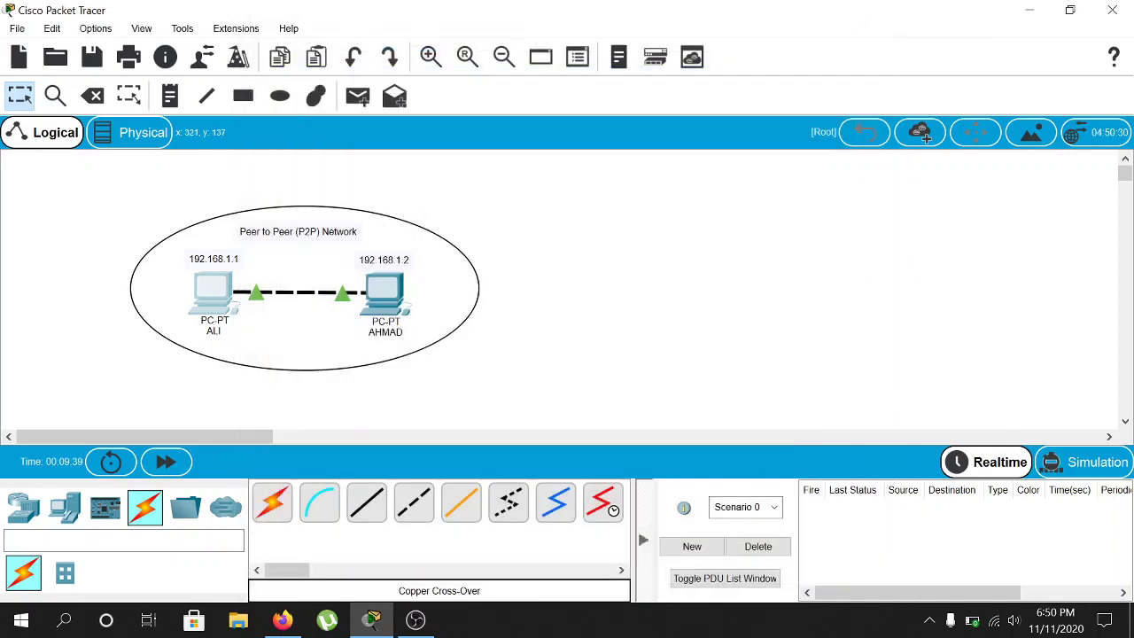
Step: Ping 192.168.1.1 from the right PC's Command Prompt to test the reverse direction and close the PC's window
click(403, 304)
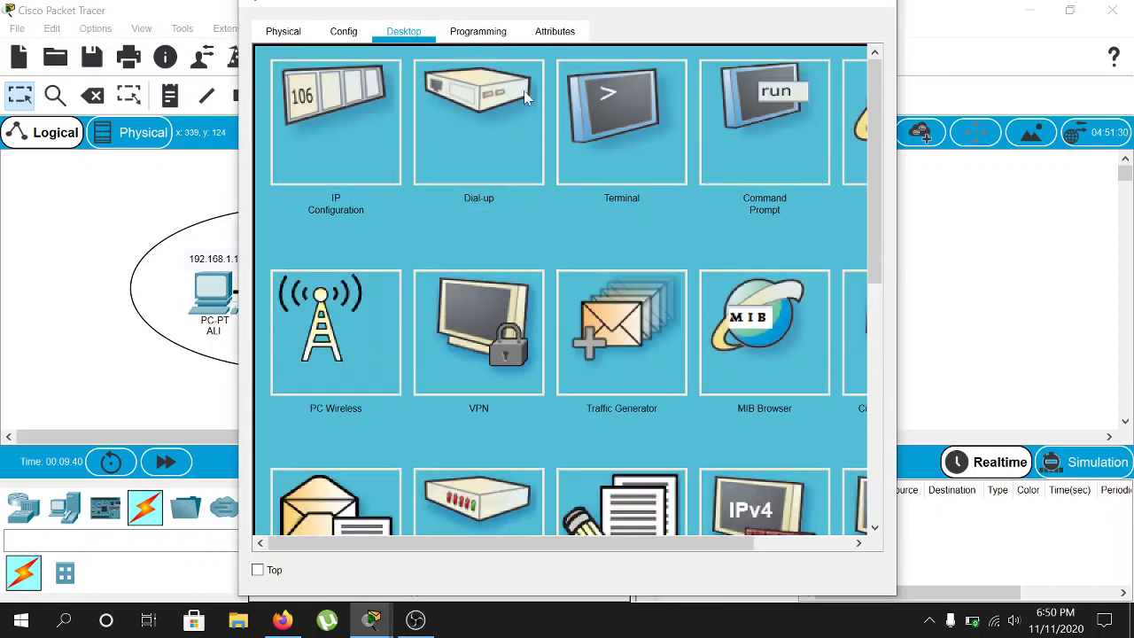
click(730, 110)
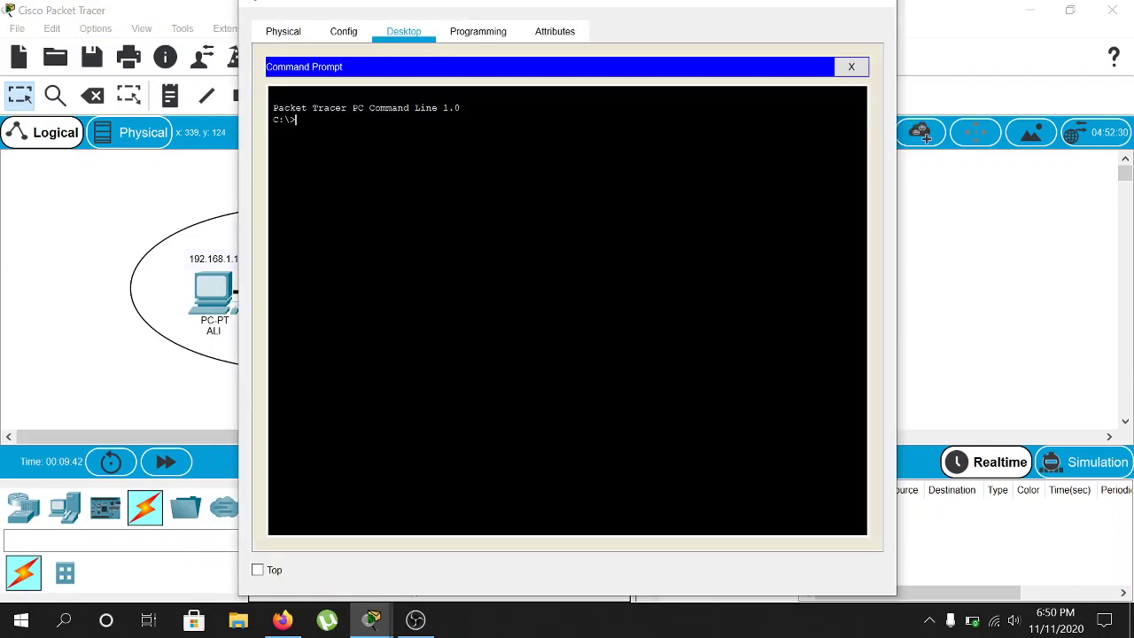
text(ping 192.168.1.1)
key(Return)
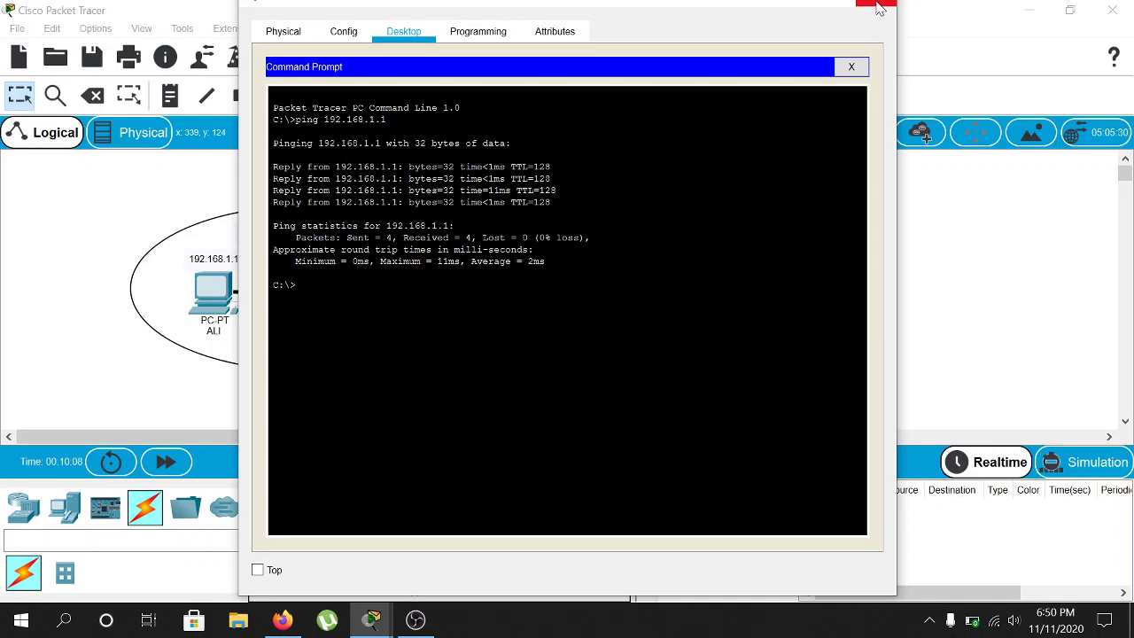
click(879, 7)
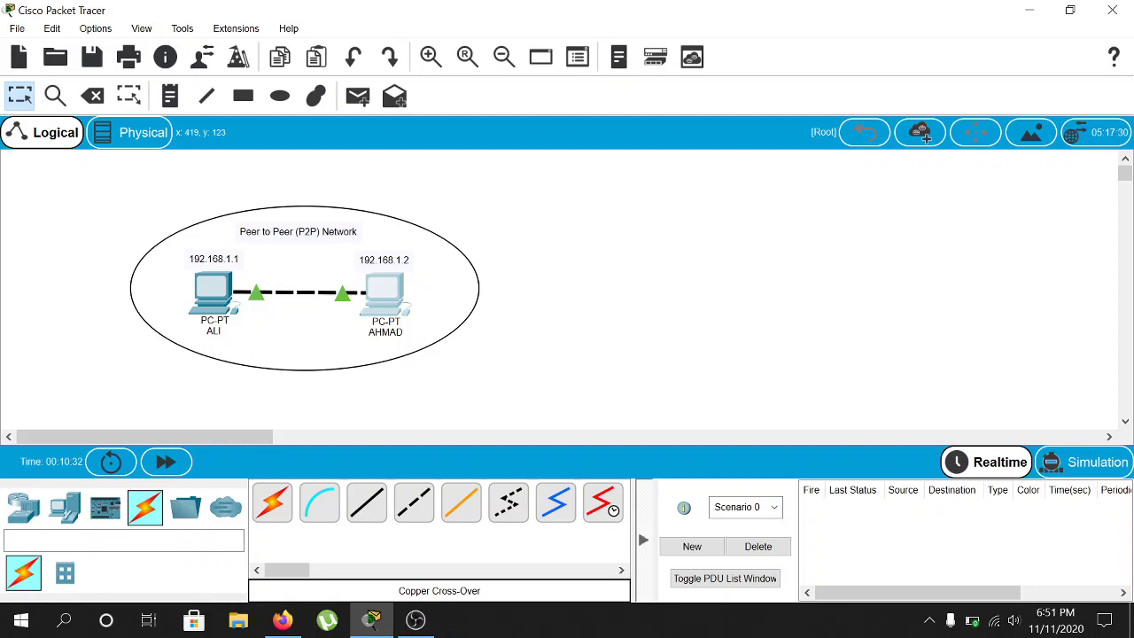
Step: Switch the network to Simulation mode and ping 192.168.1.2 from the left PC's Command Prompt
click(1110, 461)
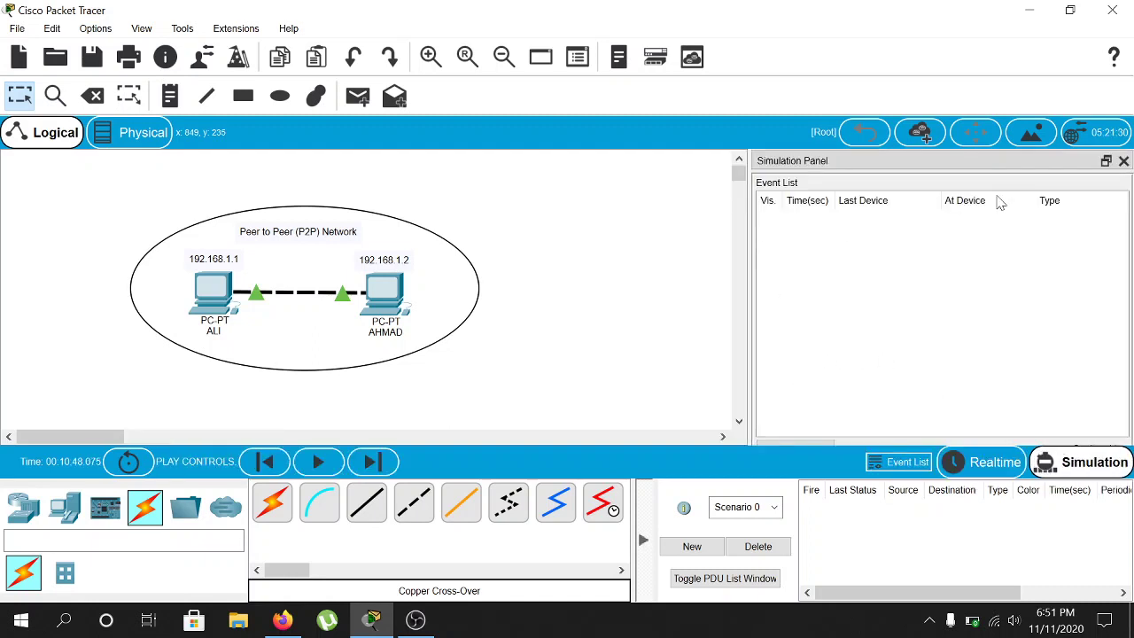
click(200, 293)
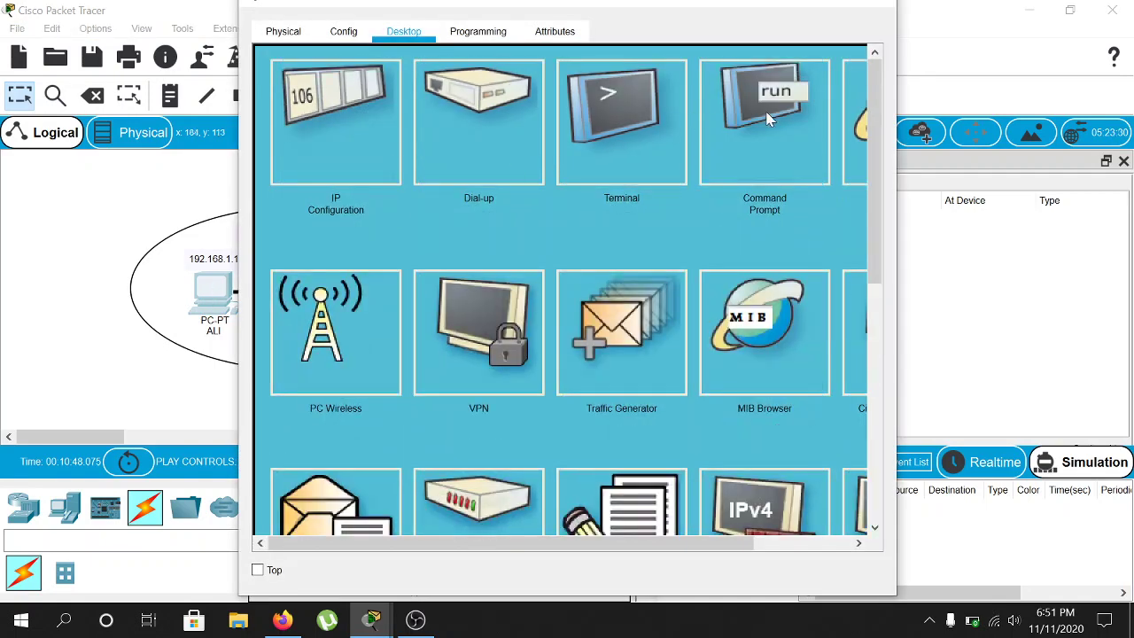
click(783, 135)
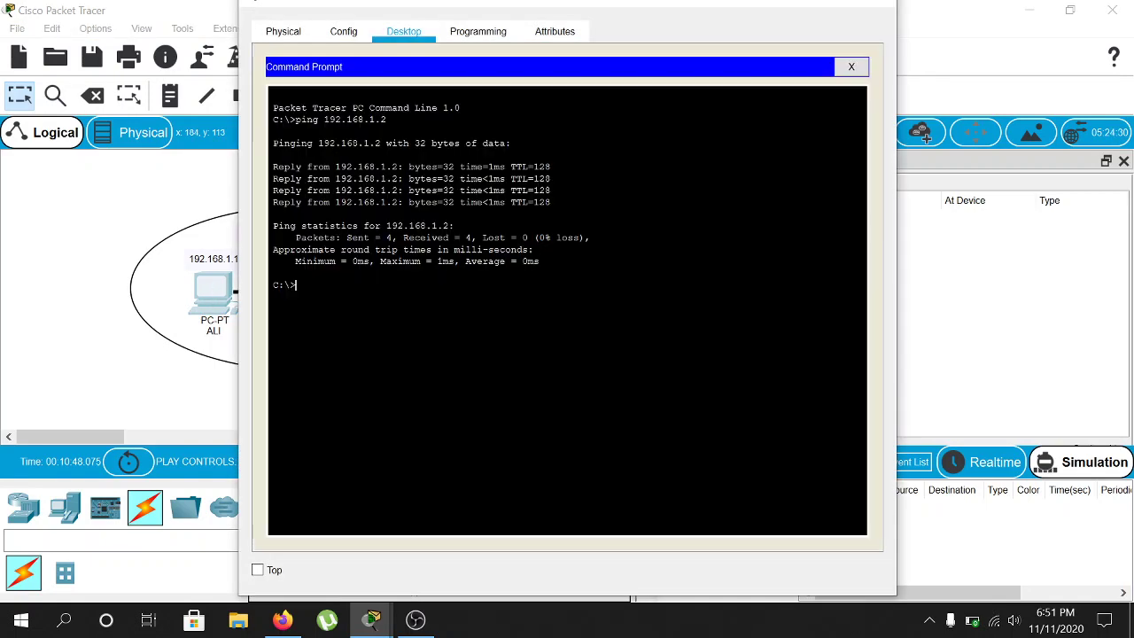
text(ping 192.168.1.2)
key(Return)
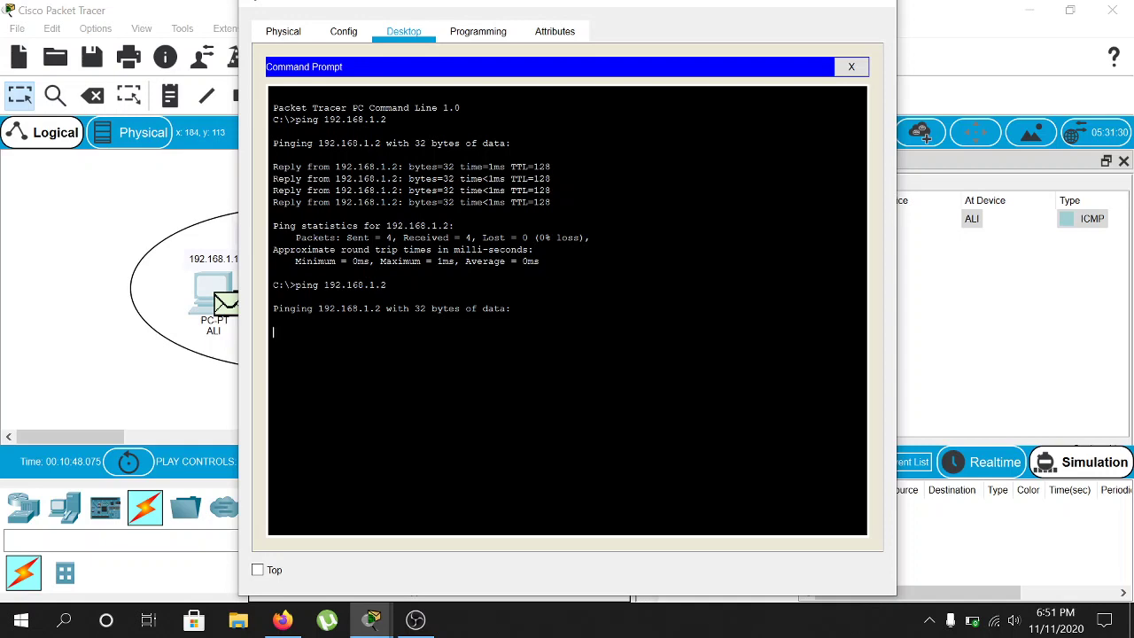
Step: Minimise the left PC's window and play the simulation of the ICMP packets travelling between the two PCs
click(781, 6)
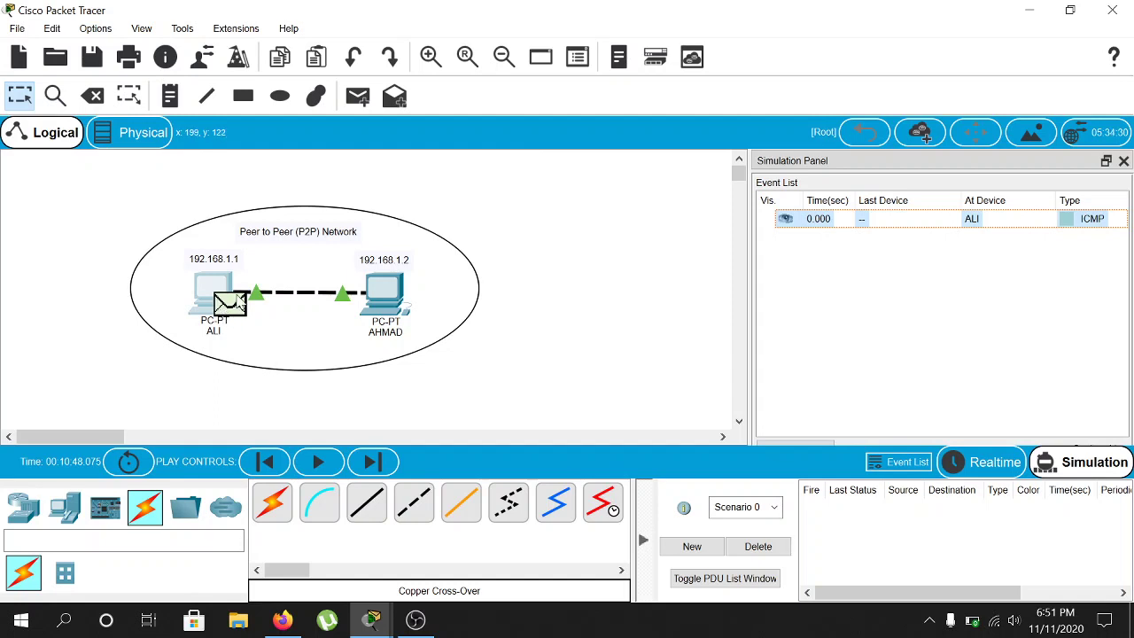
mouse_move(223, 320)
click(315, 461)
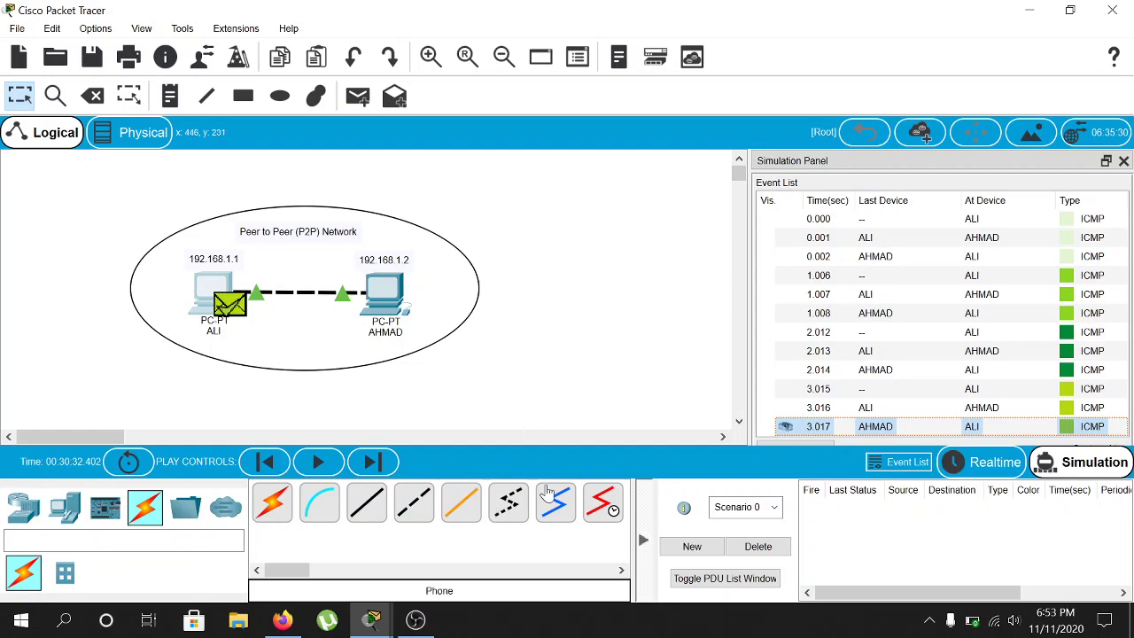
click(429, 624)
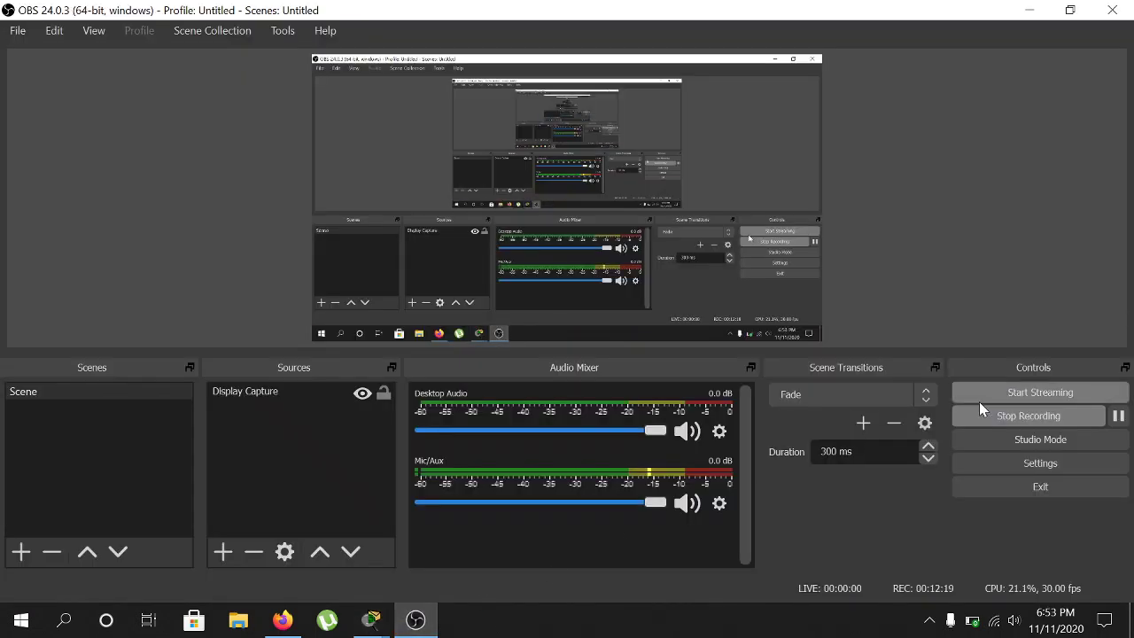